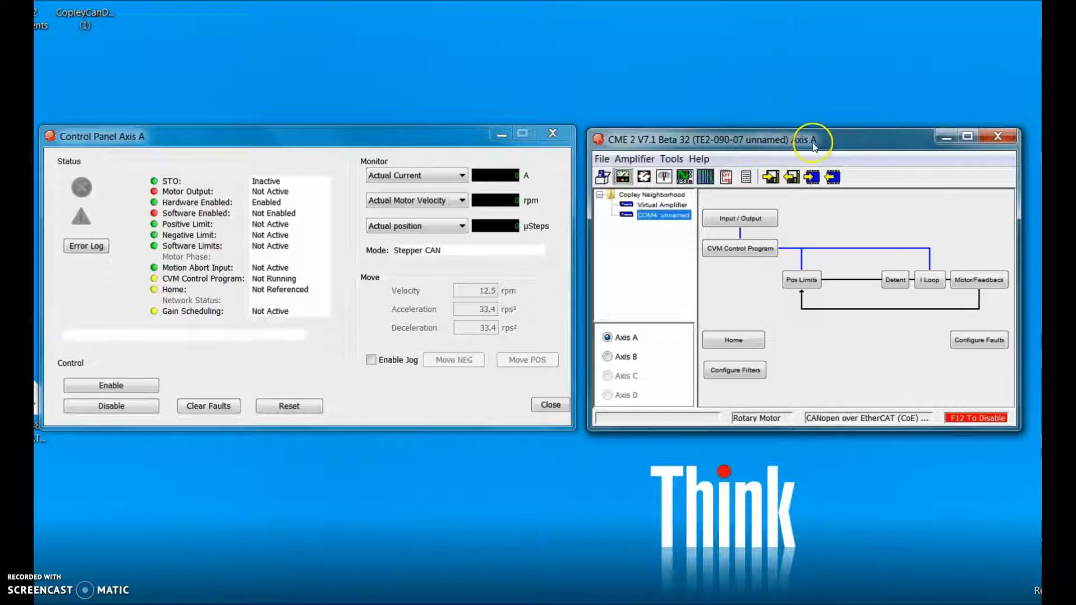
Step: Toggle between Axis B and Axis A, ending on Axis A, and move the Control Panel aside
left_click(615, 354)
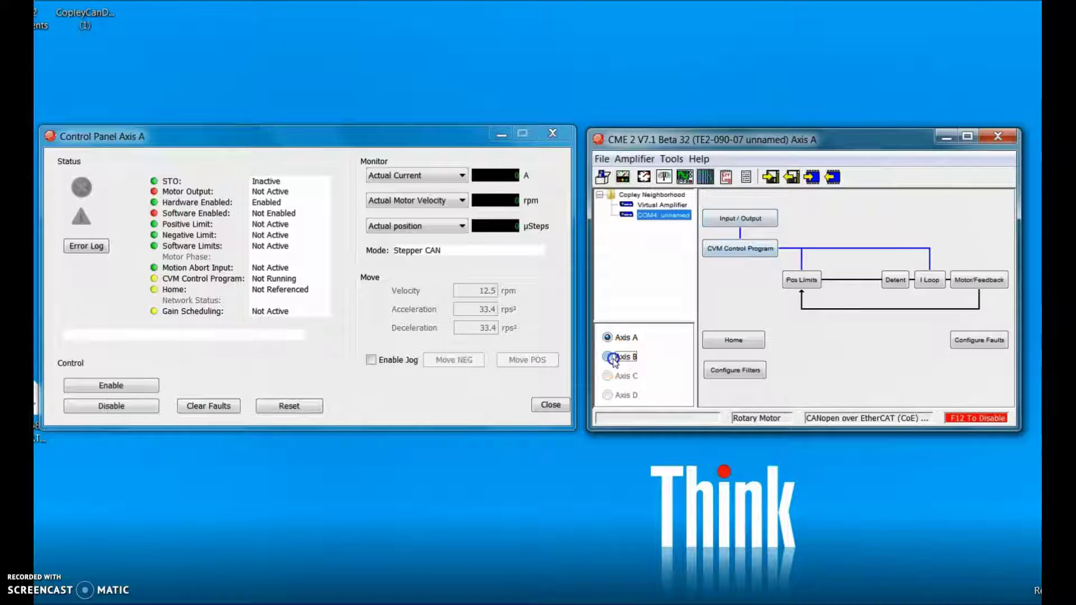
left_click(610, 339)
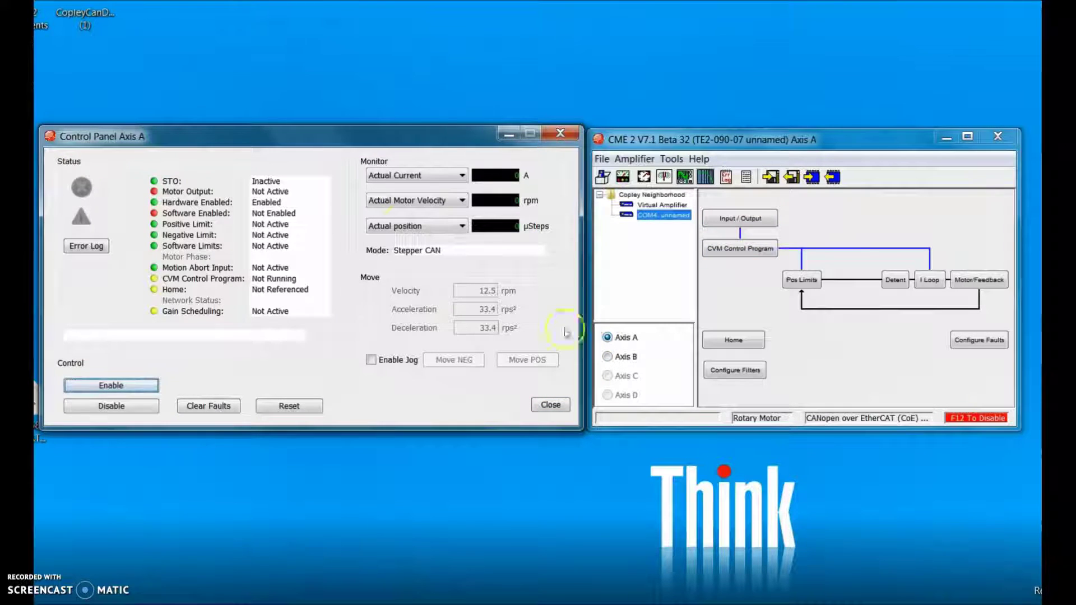
left_click_drag(441, 136, 441, 143)
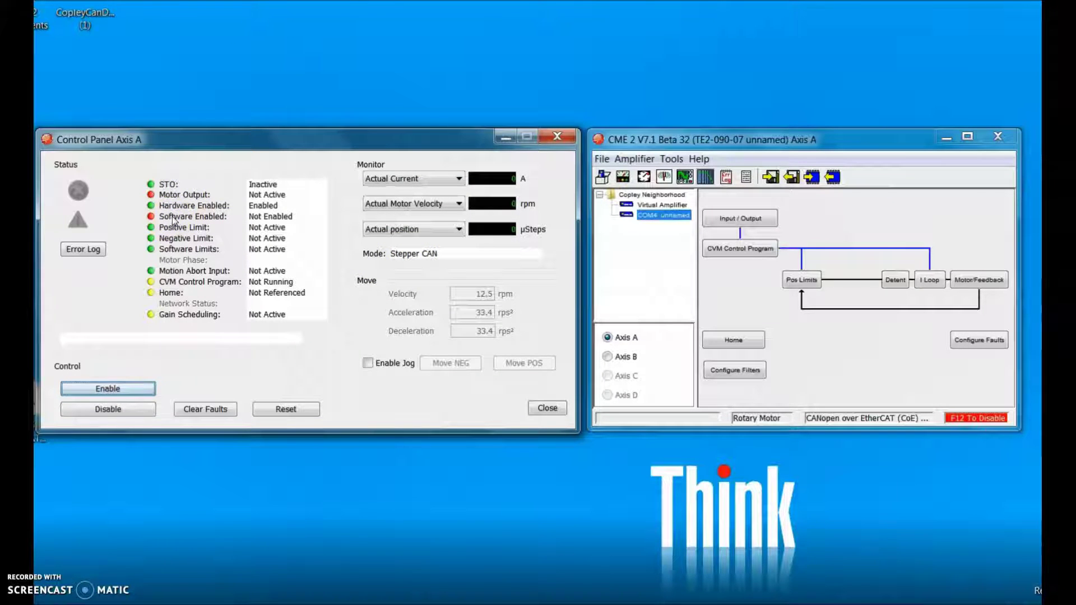
left_click(607, 356)
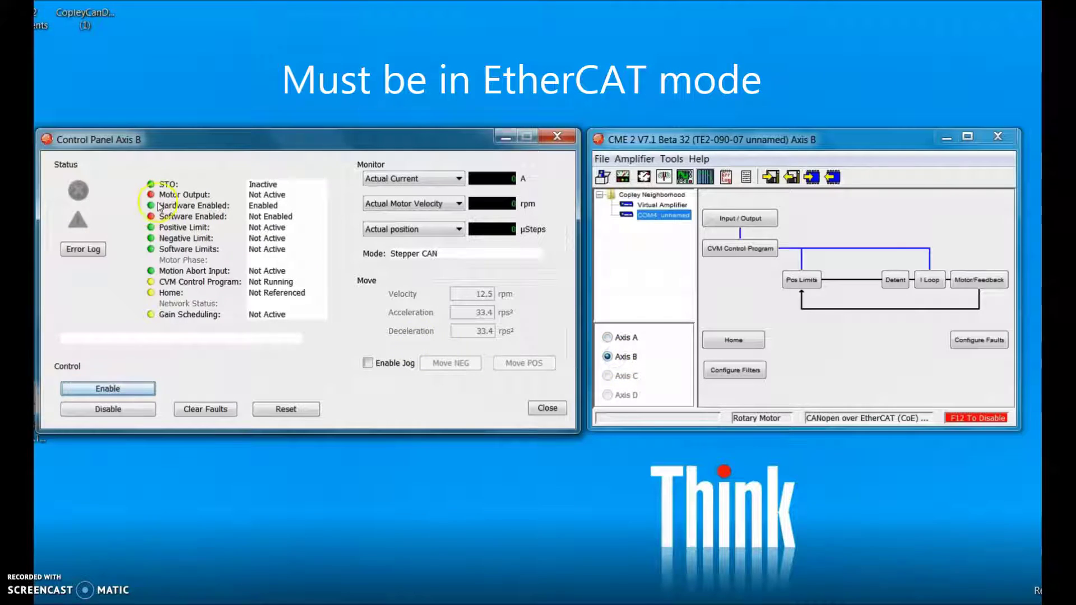
left_click(607, 337)
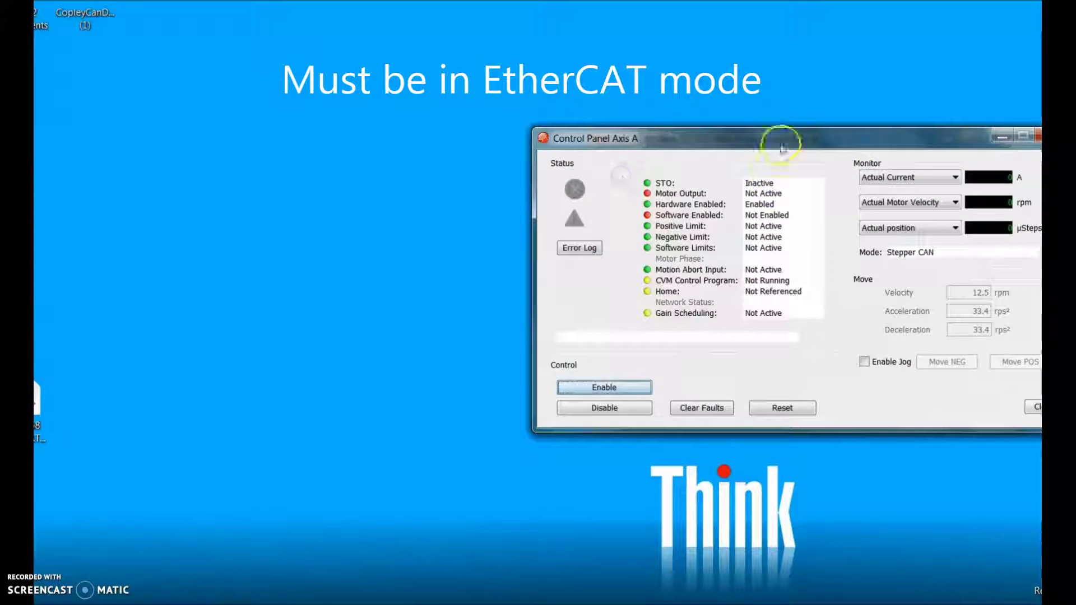
left_click_drag(783, 147, 267, 137)
Step: Step through Axis A's Basic Setup to Operating Mode Options and cancel without changes
left_click(602, 176)
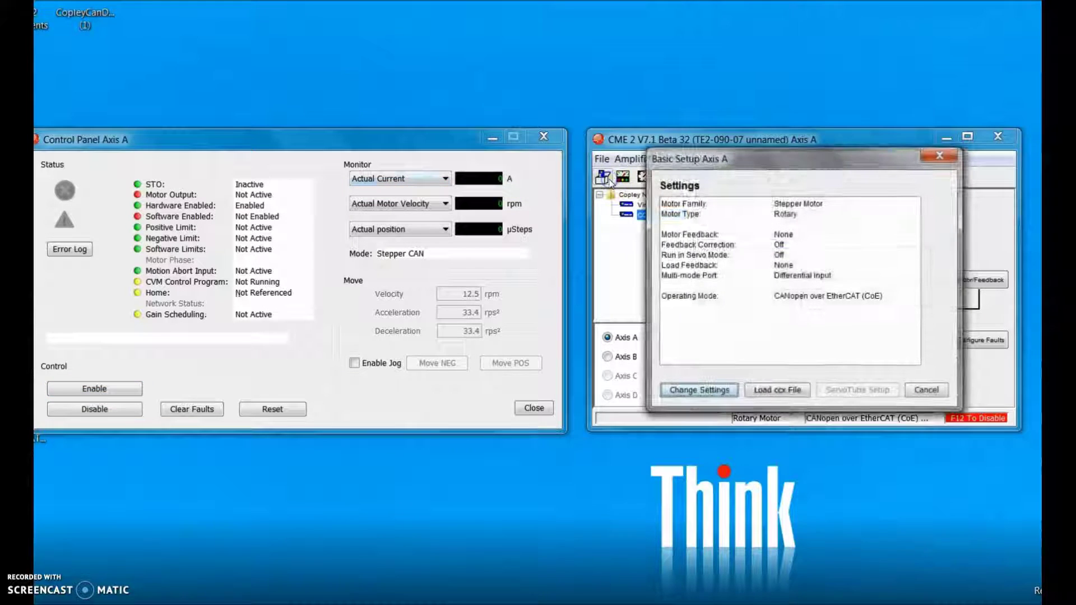
left_click(704, 392)
left_click(868, 381)
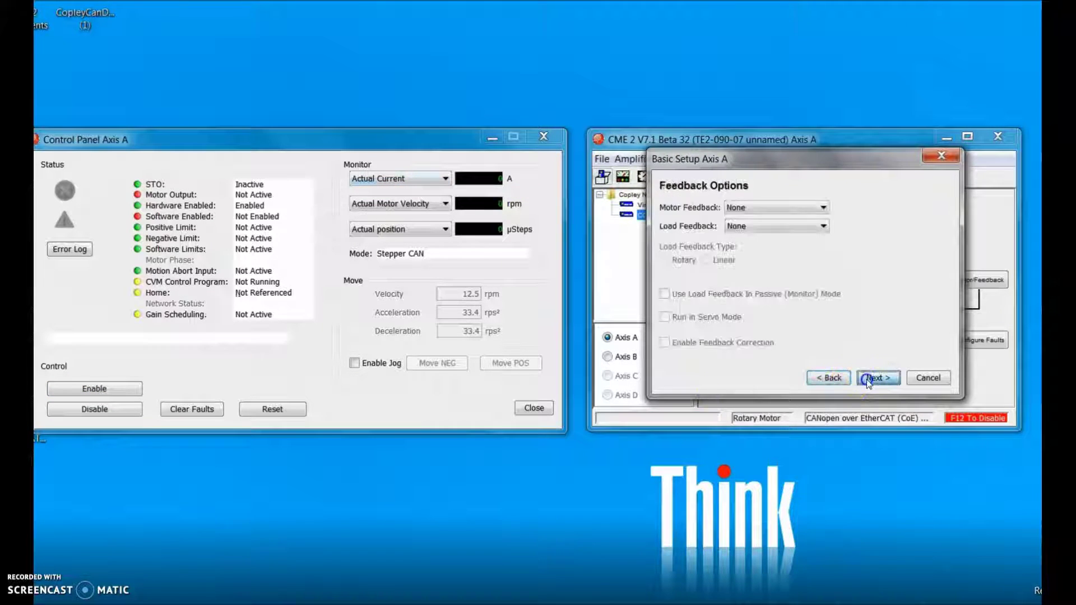
left_click(869, 380)
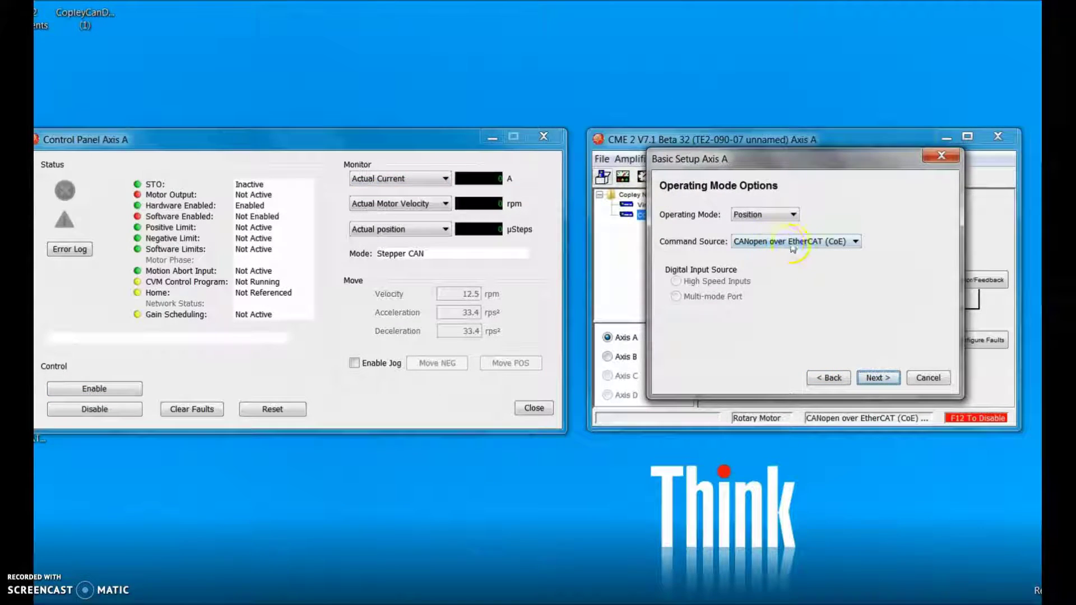
left_click(929, 378)
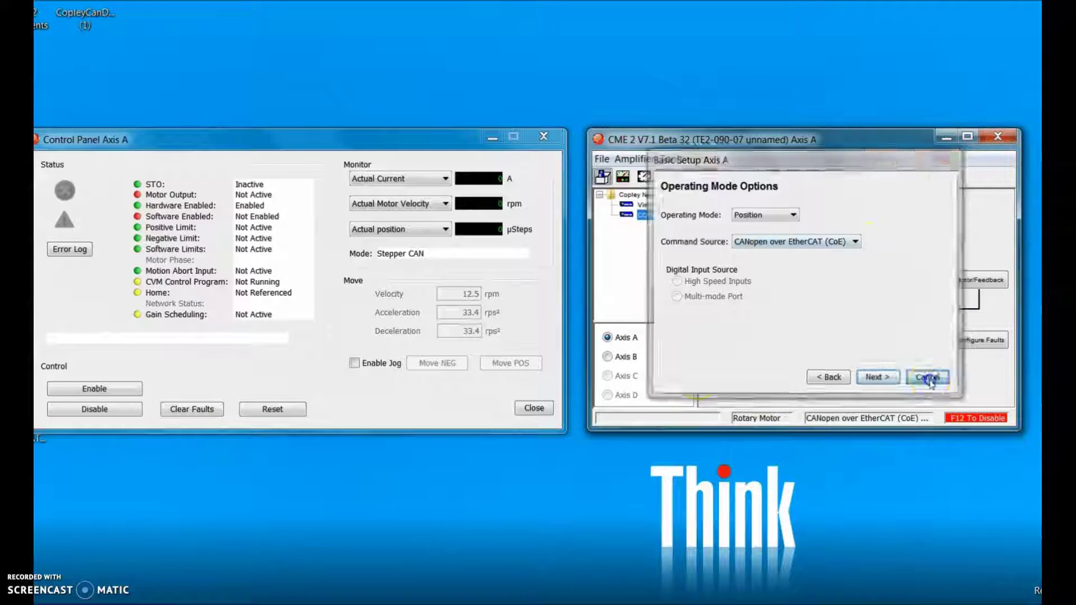
Step: Confirm Axis B's command source is CANopen over EtherCAT, then cancel its setup
left_click(608, 357)
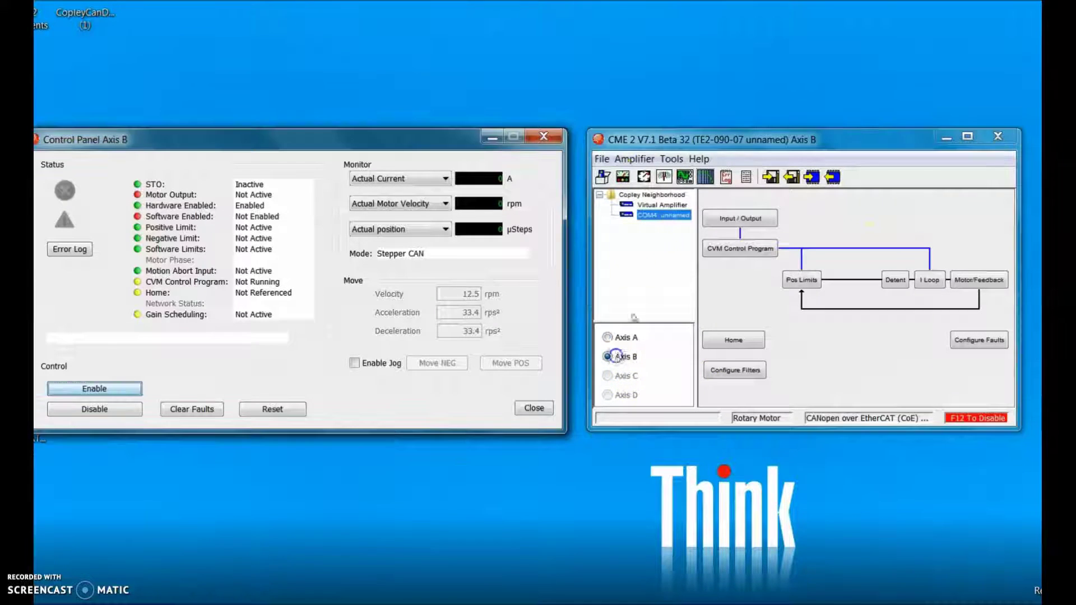
left_click(604, 179)
left_click(699, 387)
left_click(878, 378)
left_click(877, 379)
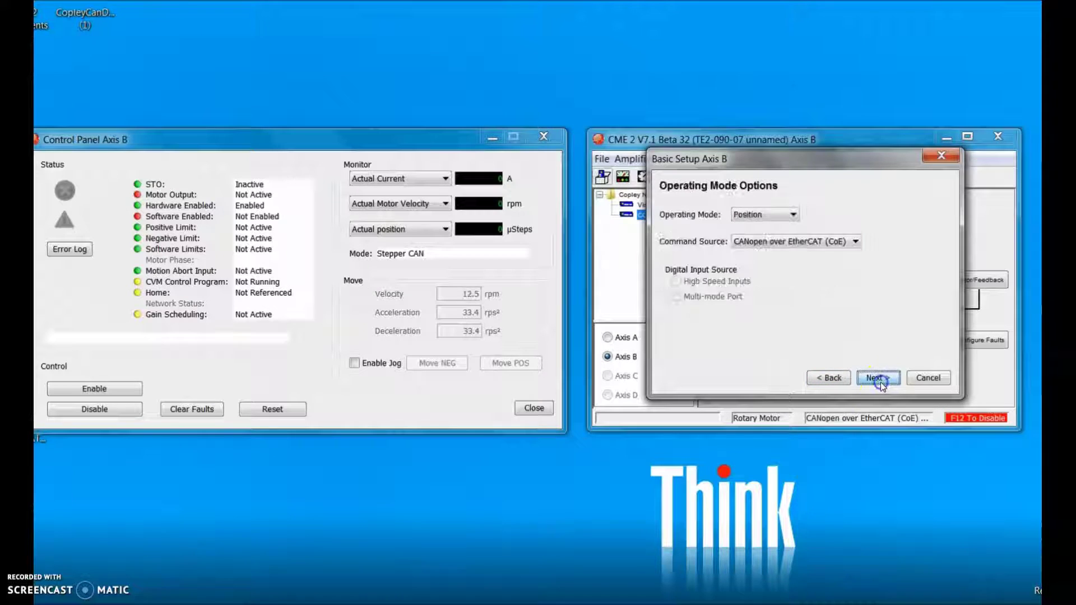
left_click(825, 246)
left_click(818, 250)
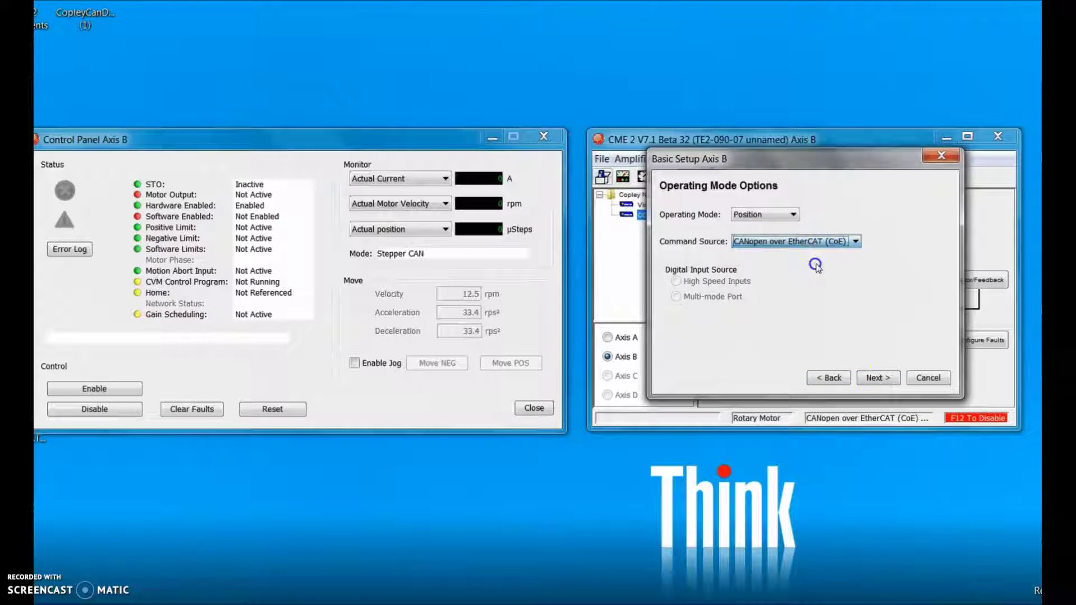
left_click(928, 378)
Step: Jog the Axis A motor positive and negative twice, then turn jogging off
left_click(608, 337)
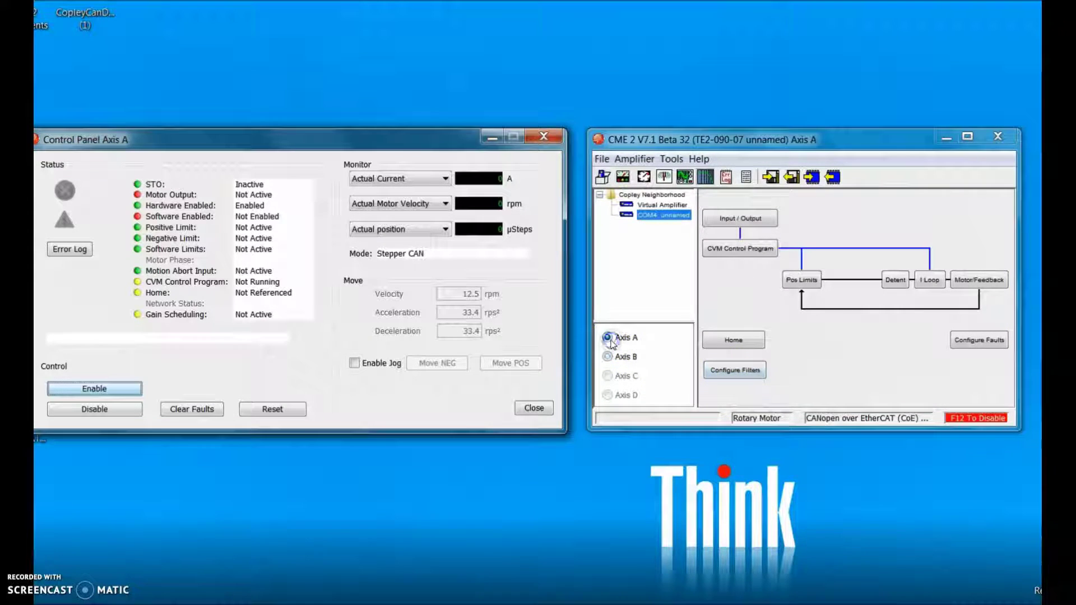
left_click(354, 363)
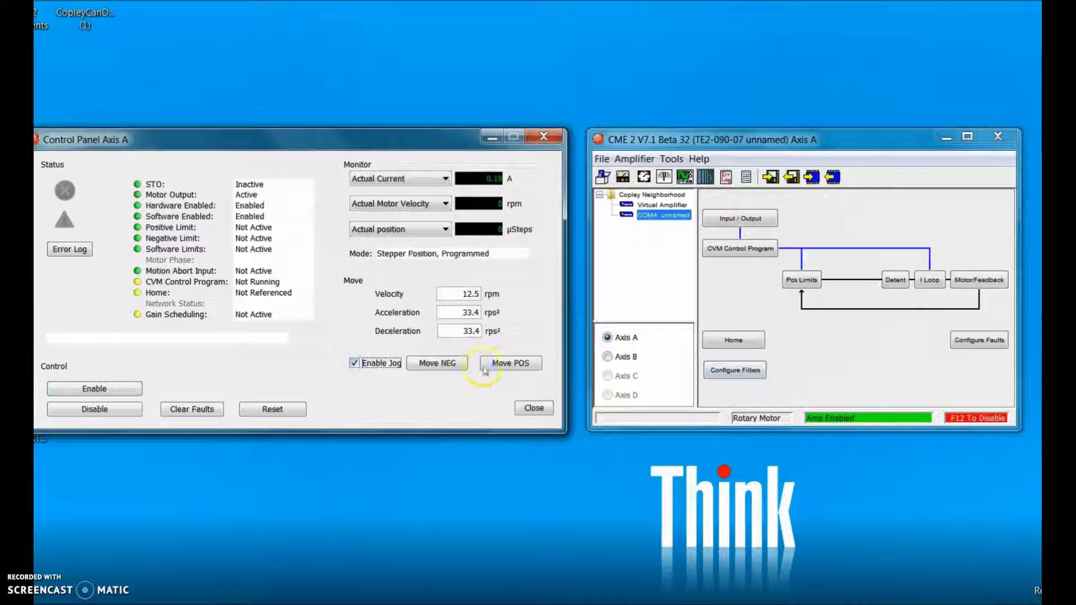
left_click(503, 365)
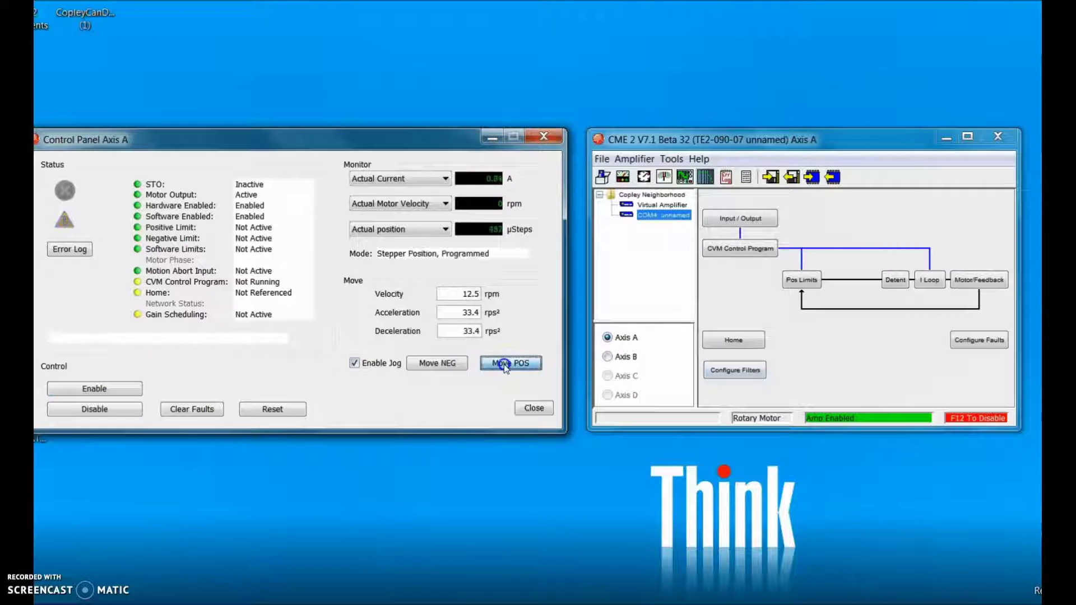
left_click(441, 364)
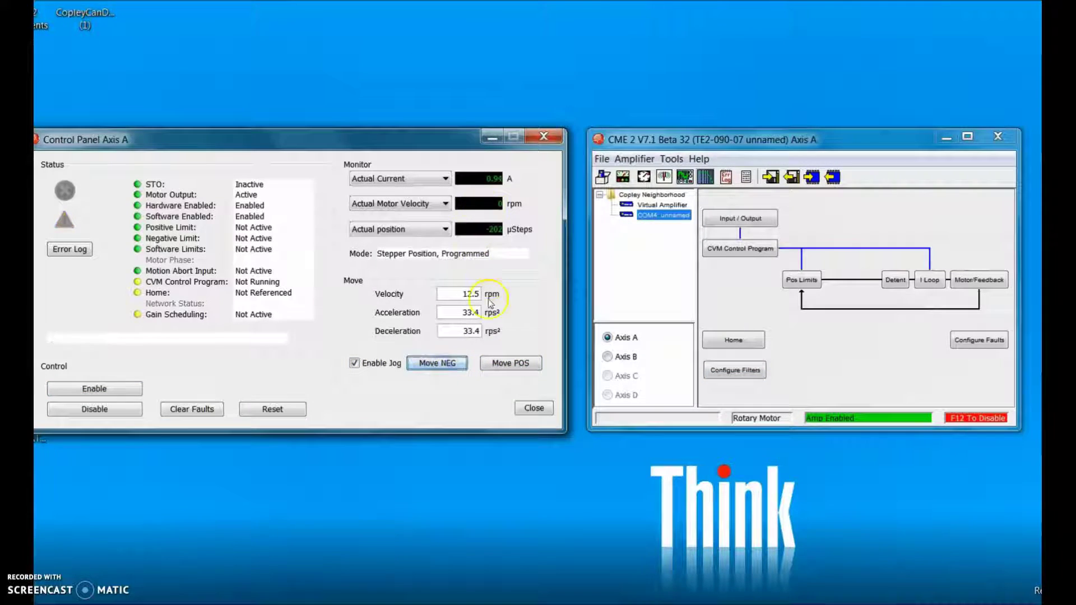
left_click(495, 365)
left_click(442, 363)
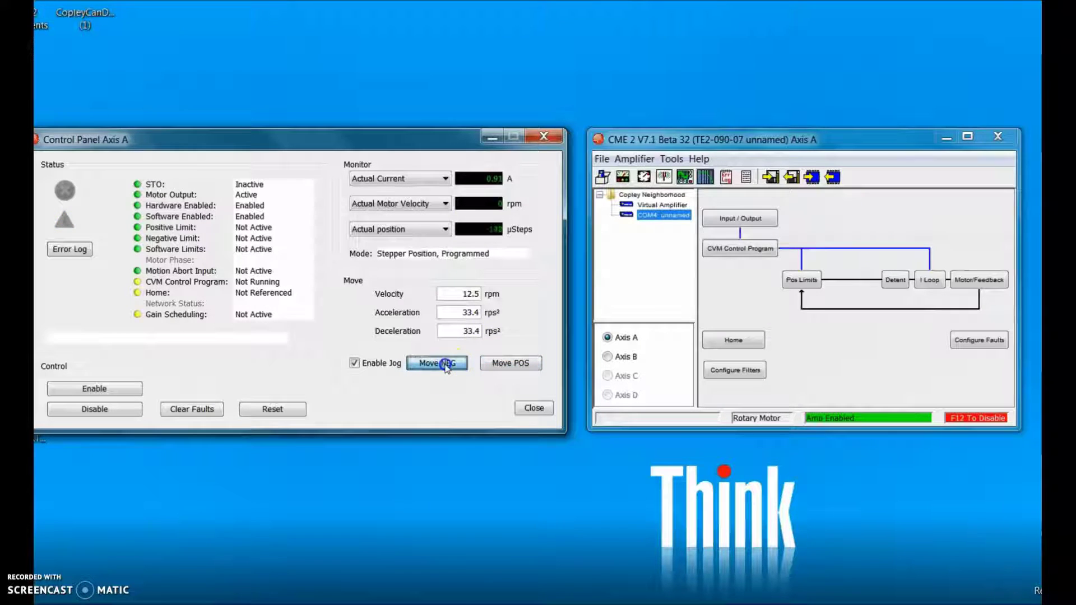
left_click(355, 364)
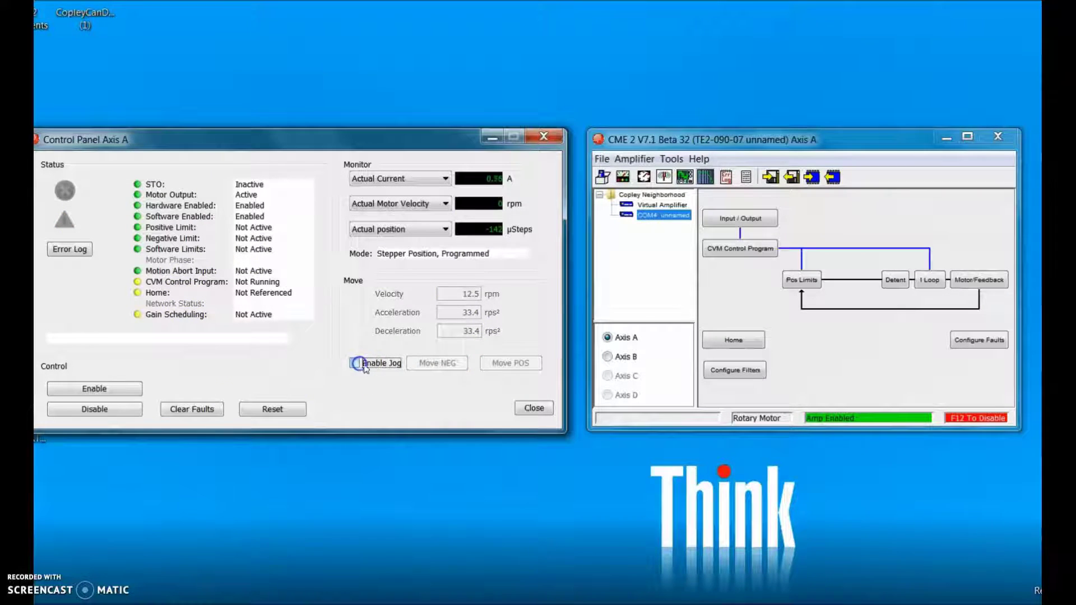
Step: Disable and re-enable the amplifier under EtherCAT control, then close CME 2
left_click(104, 409)
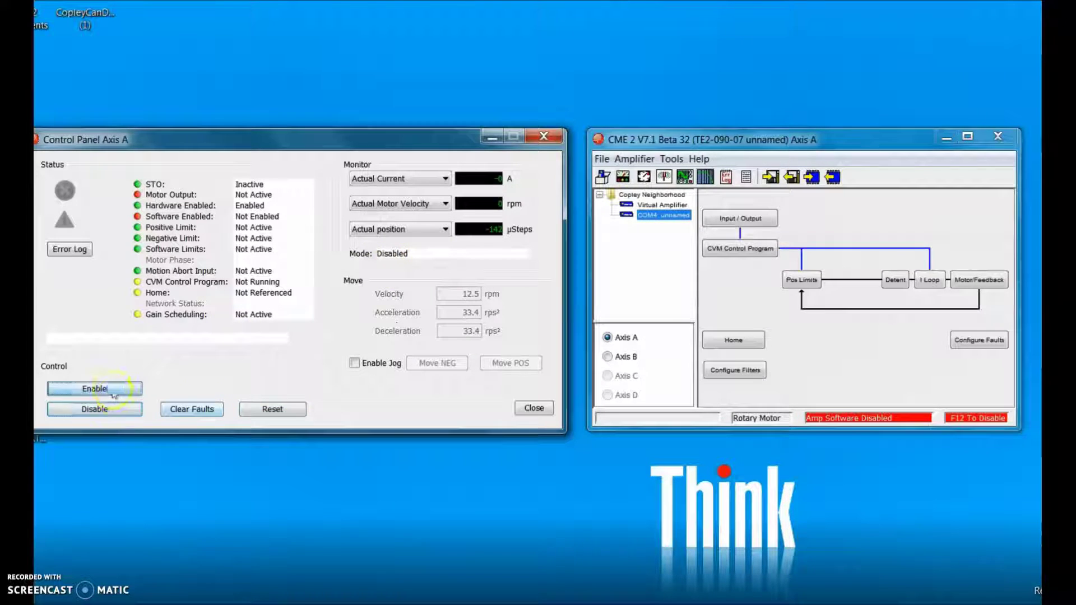
left_click(110, 388)
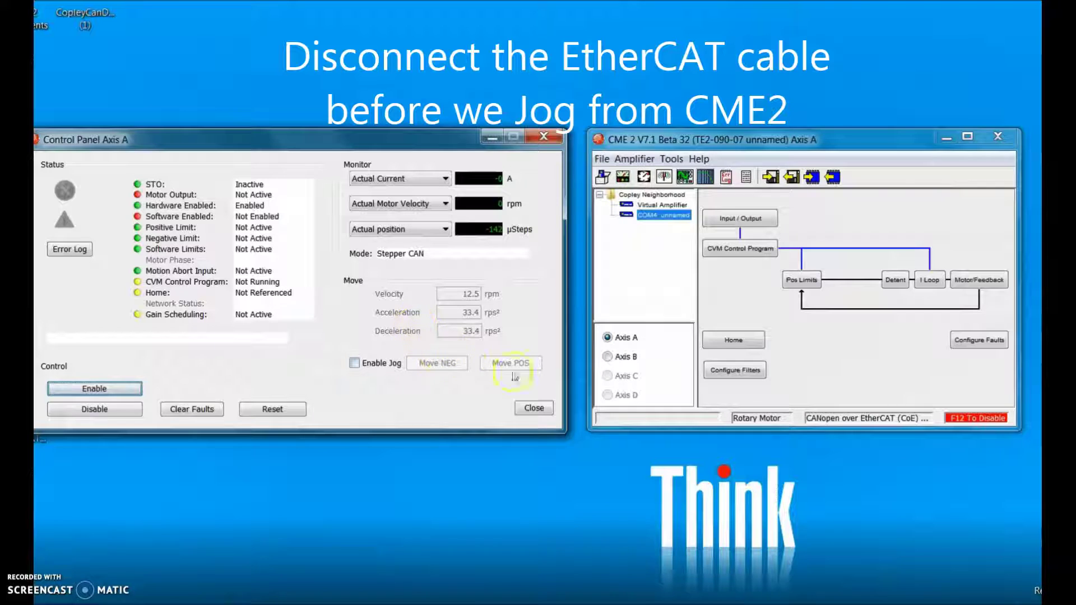
left_click(443, 356)
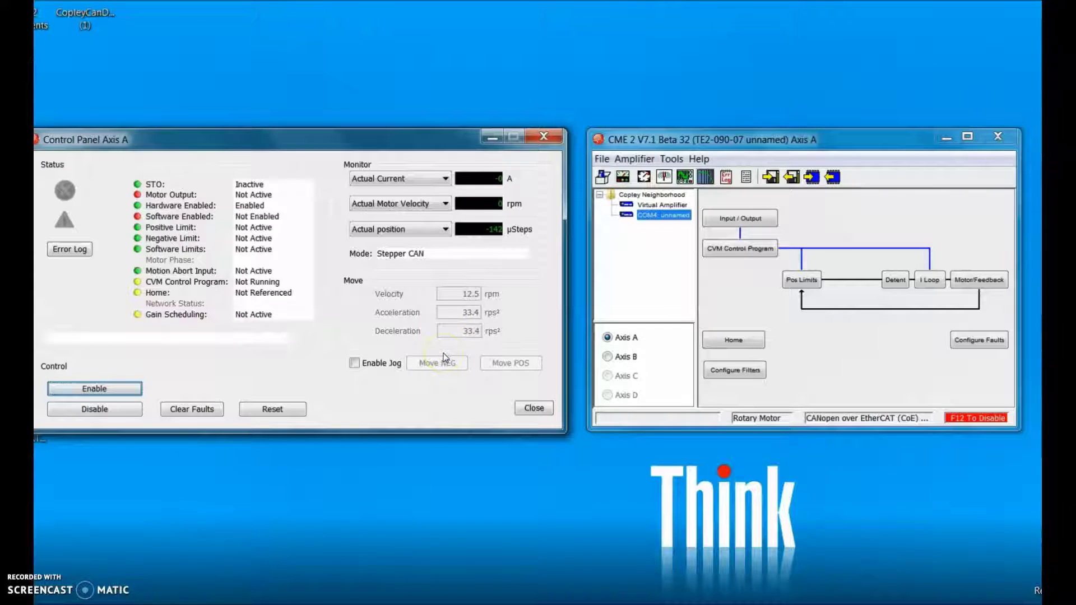
left_click(389, 389)
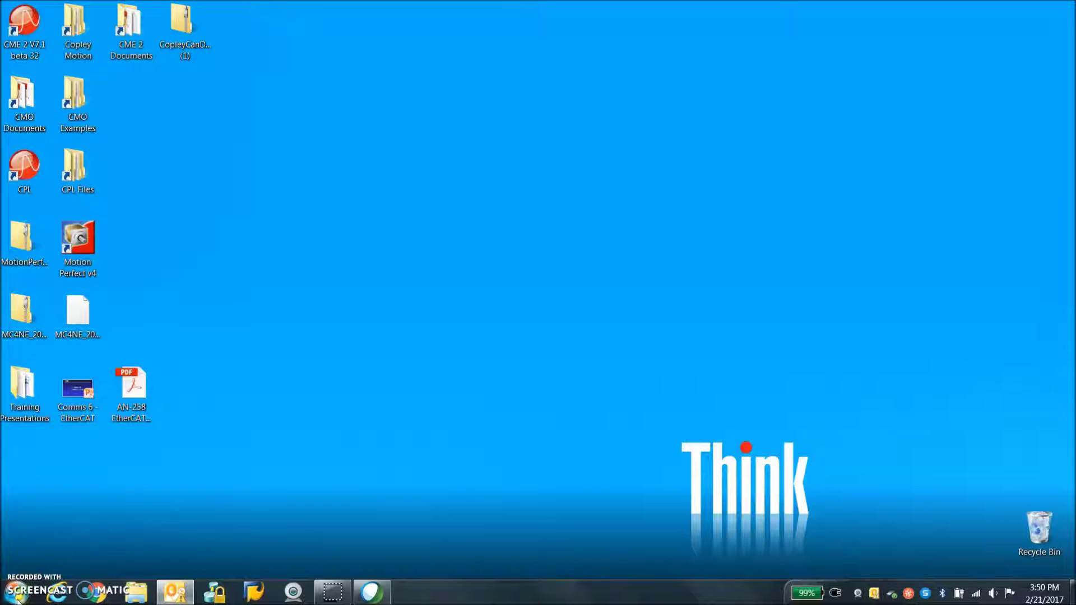
Step: Go through Network and Sharing Center to Local Area Connection and open its IPv4 properties
left_click(17, 599)
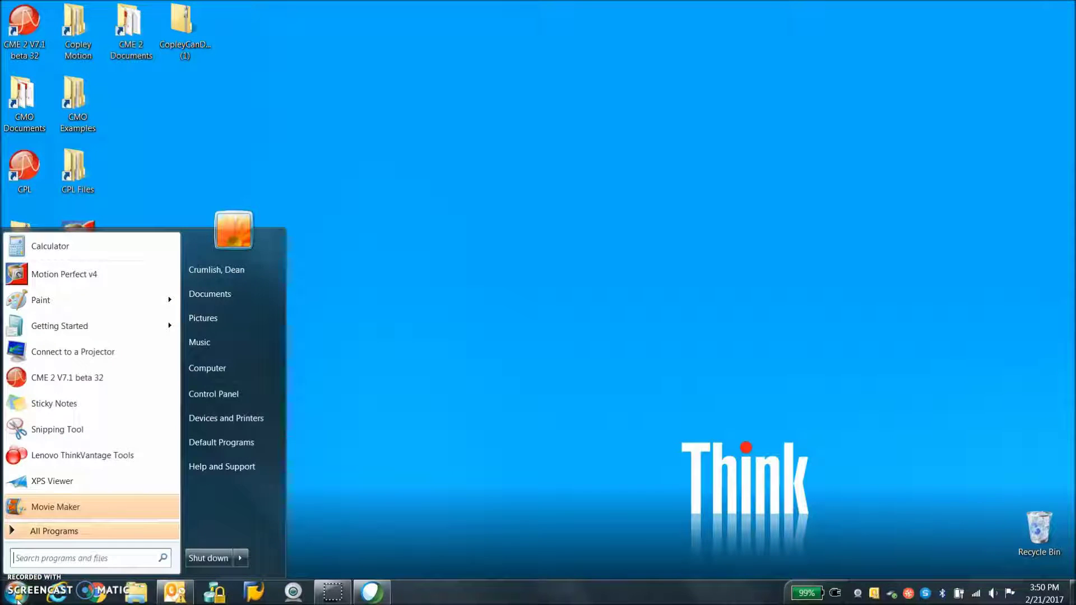
left_click(230, 392)
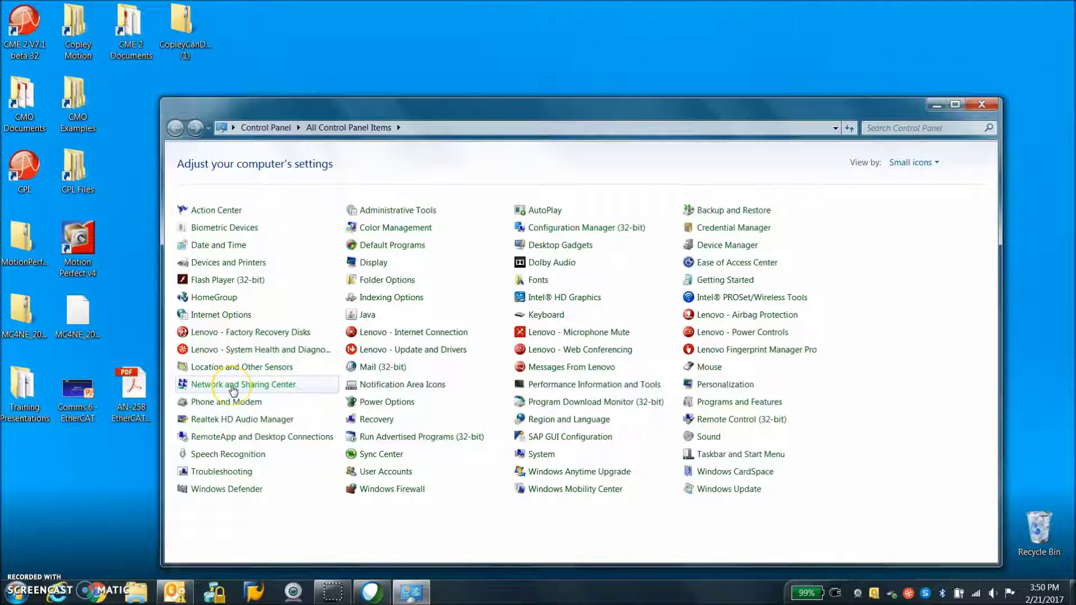
left_click(233, 387)
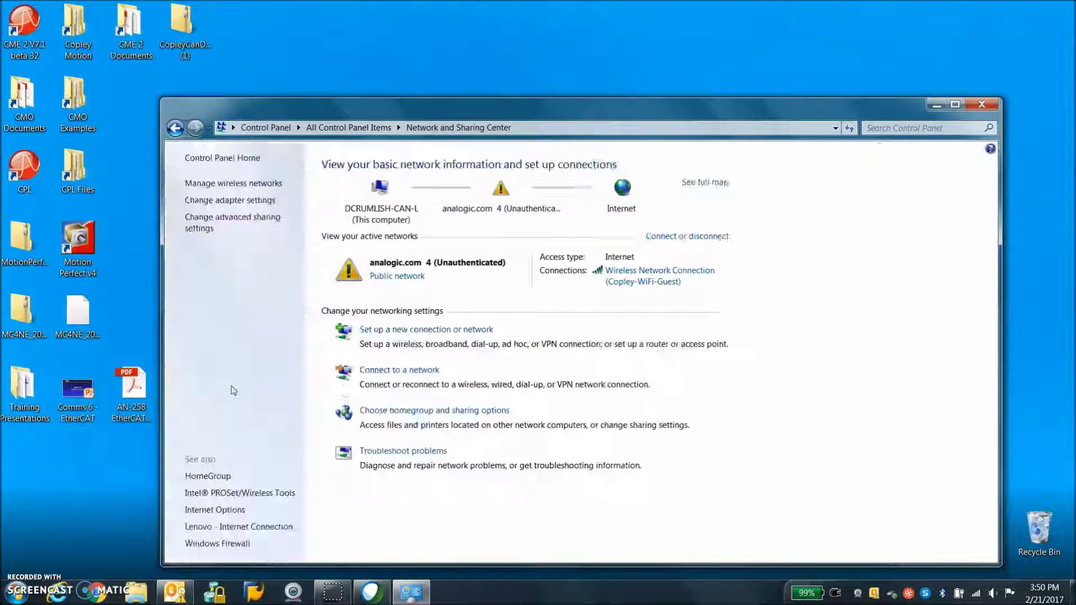
left_click(232, 201)
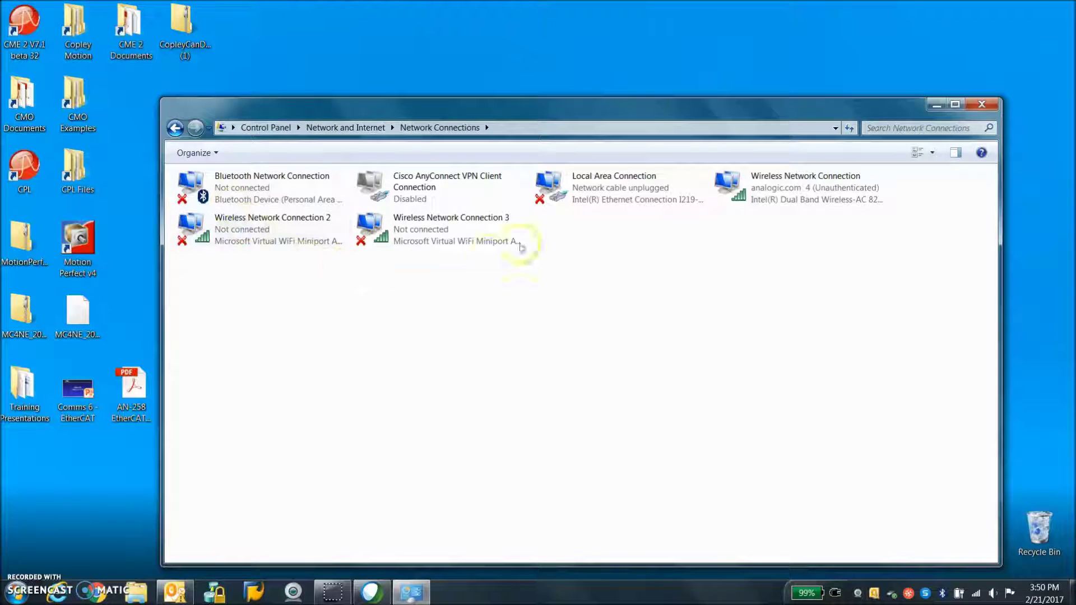
double_click(587, 200)
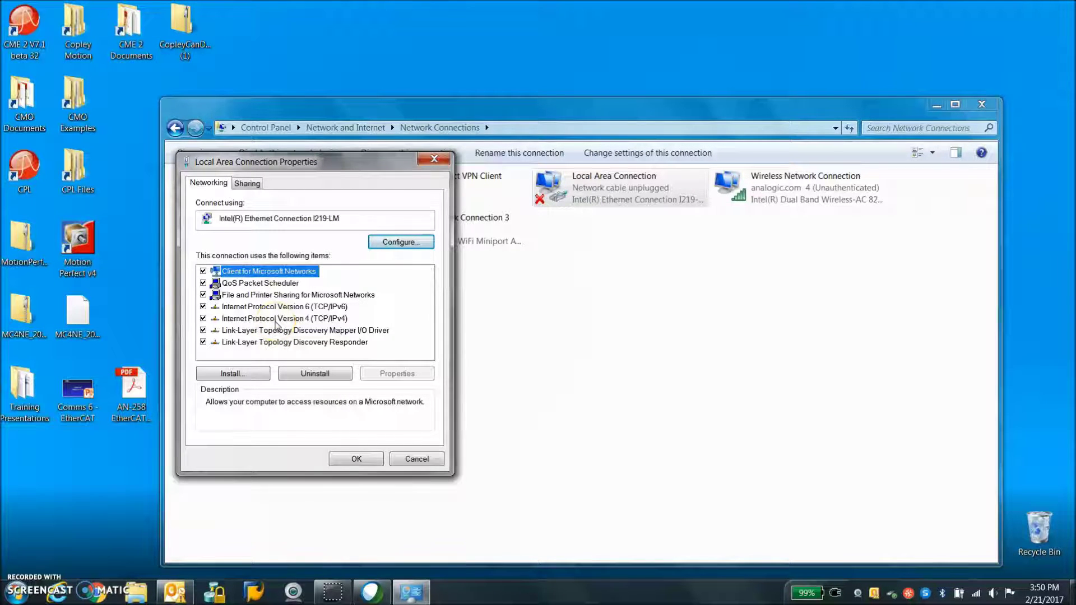
double_click(275, 318)
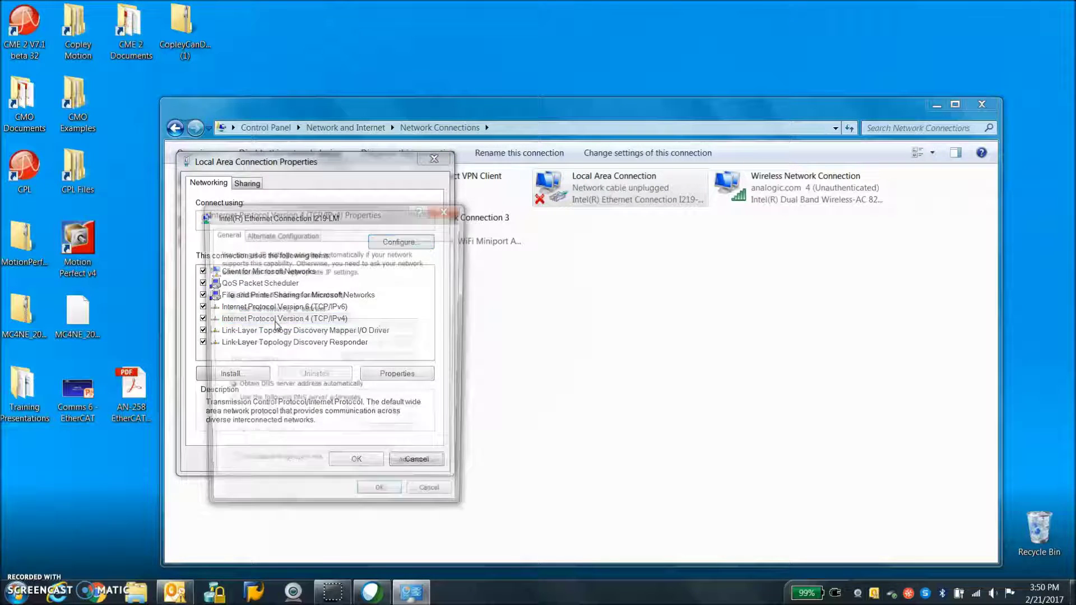
Step: Set the wired adapter to static IP 192.168.0.100 with mask 255.255.255.0
left_click(448, 209)
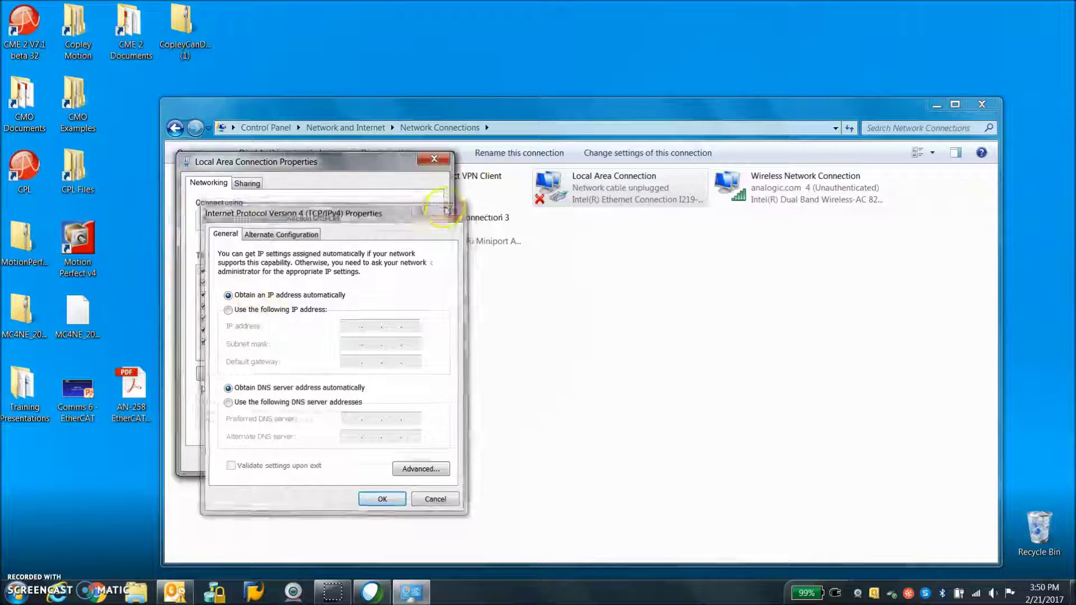
left_click(390, 374)
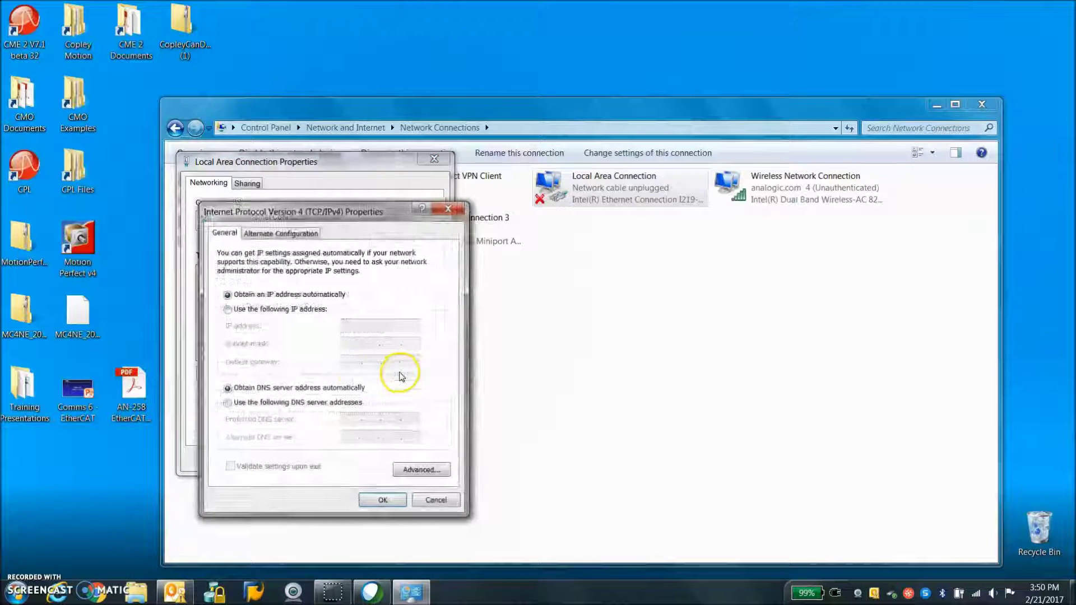
left_click(232, 312)
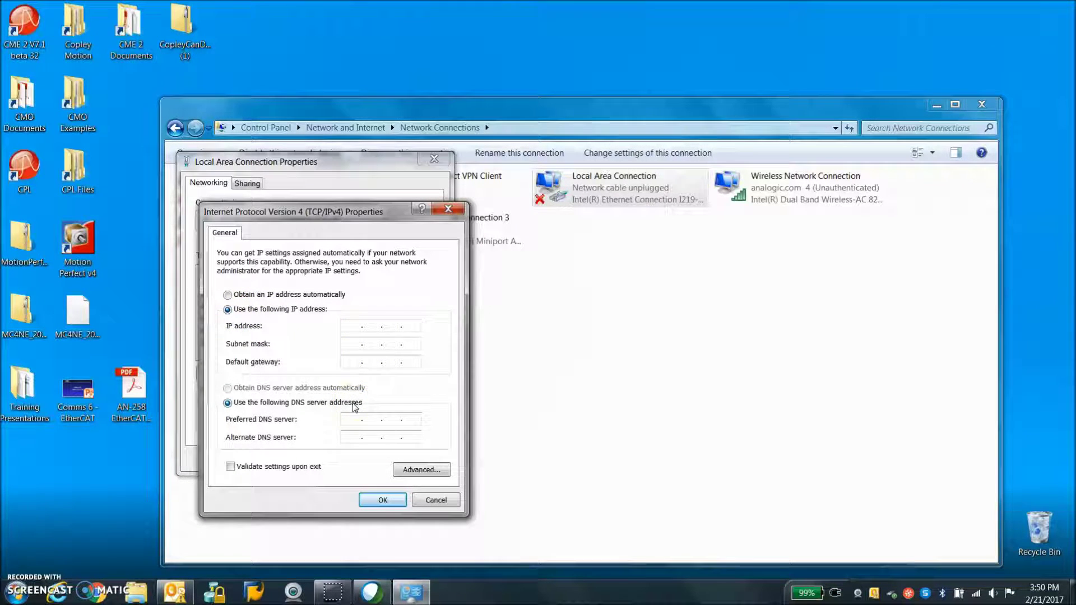
type("192 . 168 . 0 . 100")
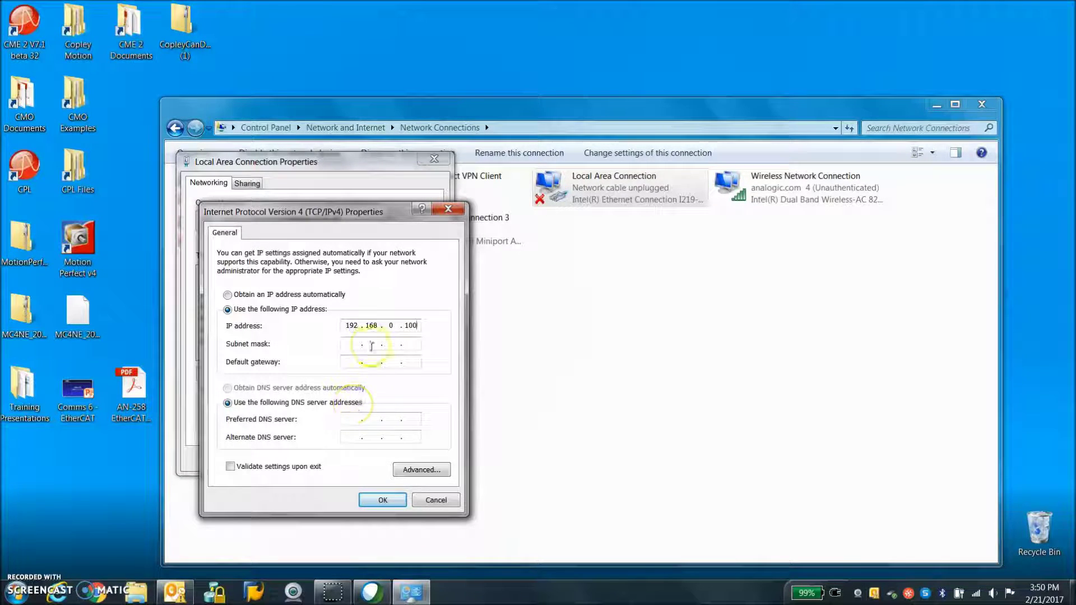
left_click(367, 343)
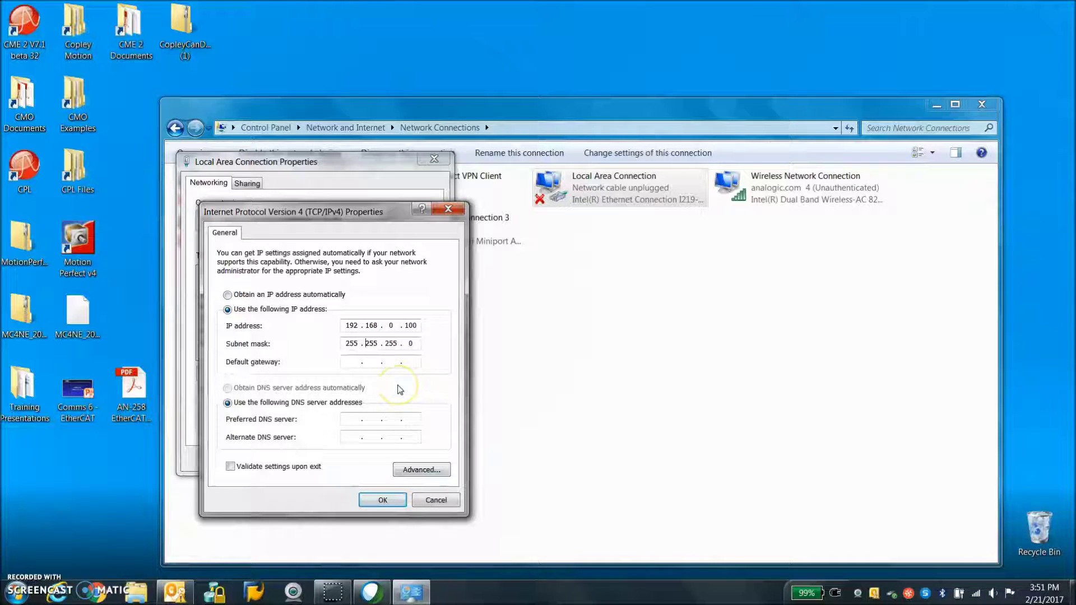
left_click(387, 500)
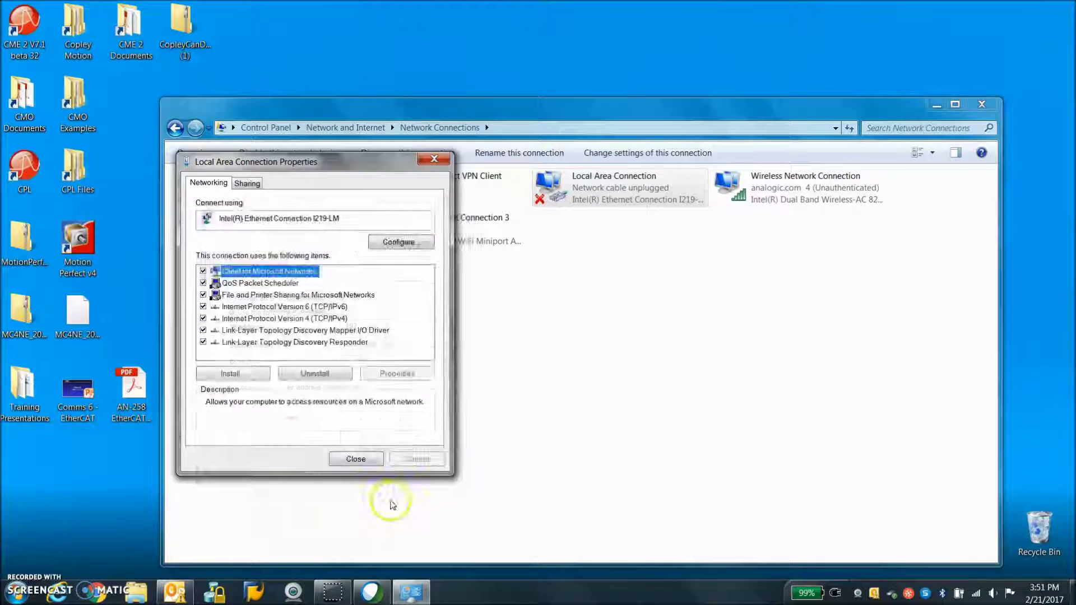
left_click(356, 459)
Step: Close the Network Connections window to reveal triomotion.com in Chrome
left_click(981, 104)
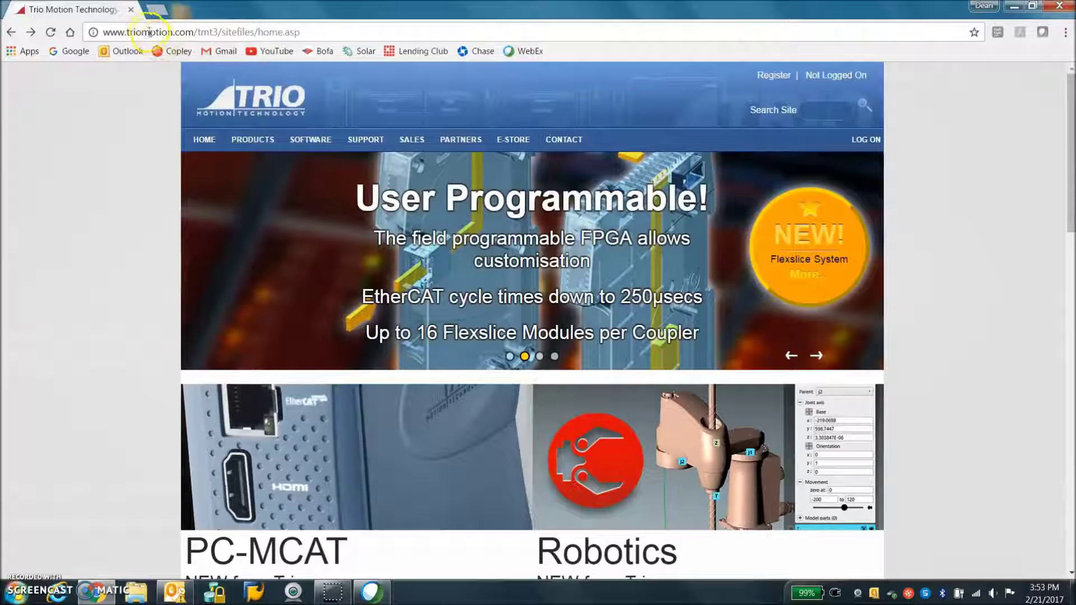
Step: Reach the Motion Perfect v4 free download page from the SOFTWARE menu
mouse_move(312, 141)
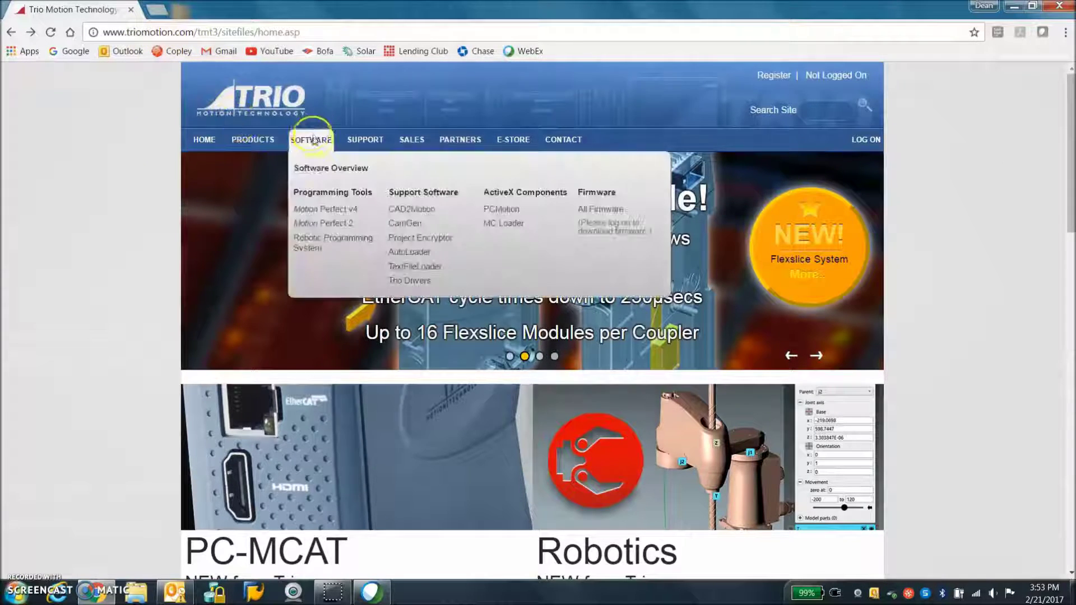
left_click(320, 211)
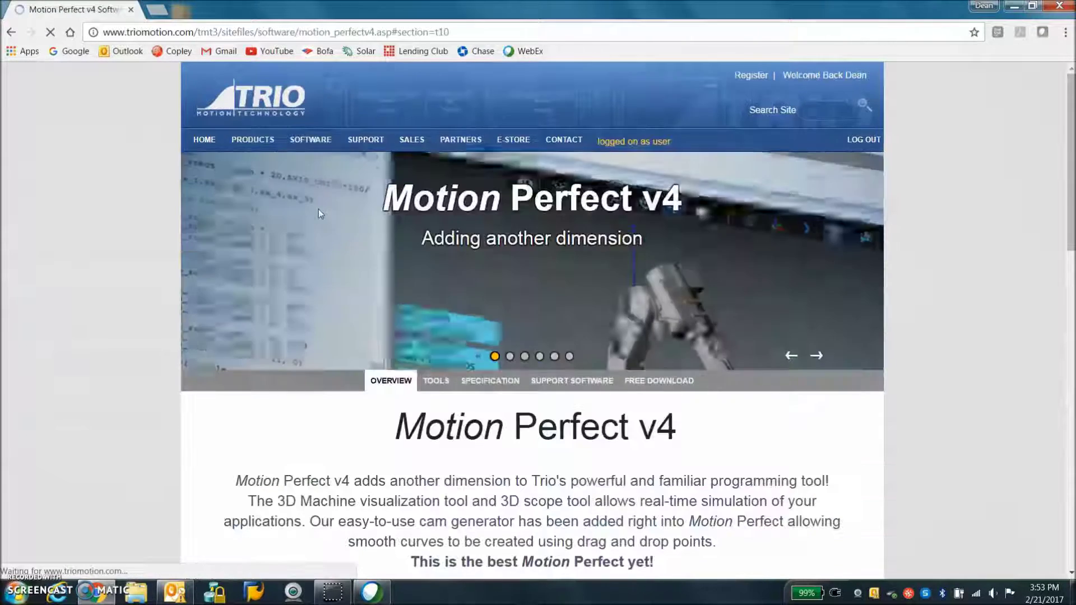
left_click(659, 382)
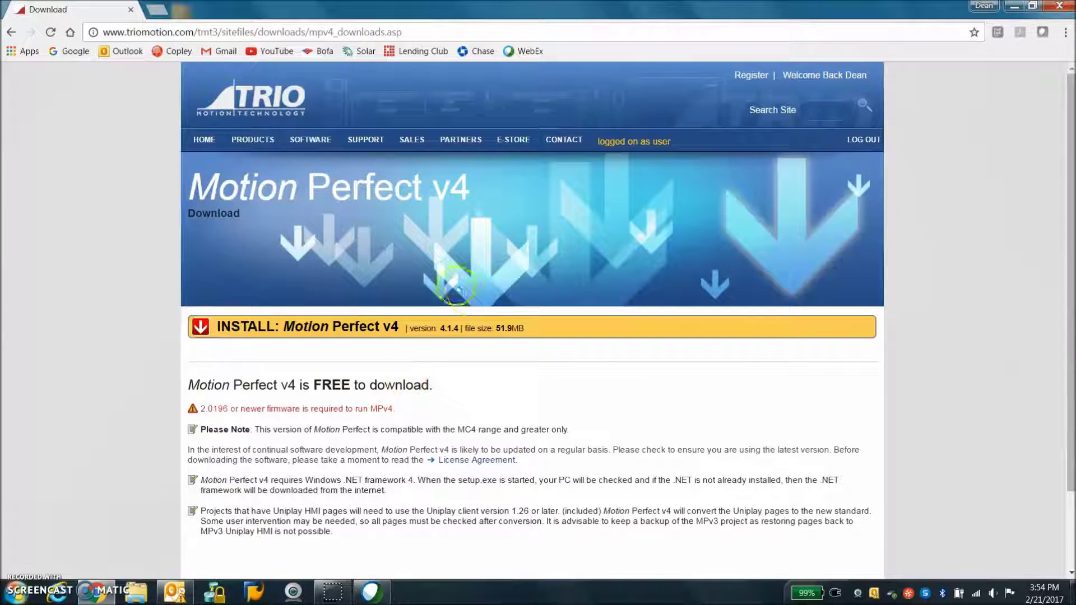
Step: Find the MC4N-ECAT firmware 2.0281 under All Firmware, then minimise Chrome
mouse_move(309, 141)
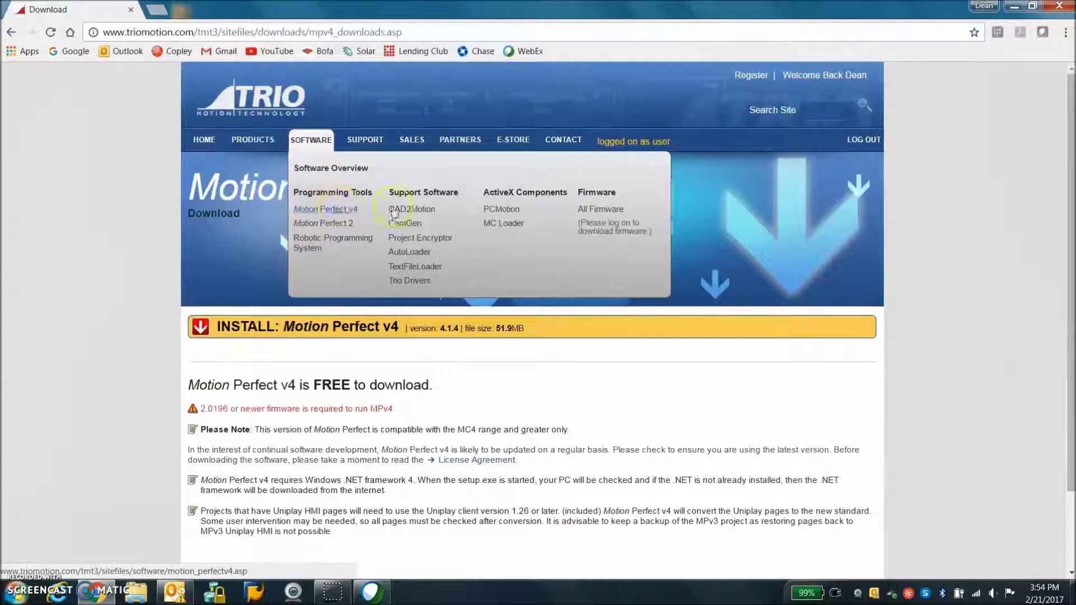
left_click(602, 211)
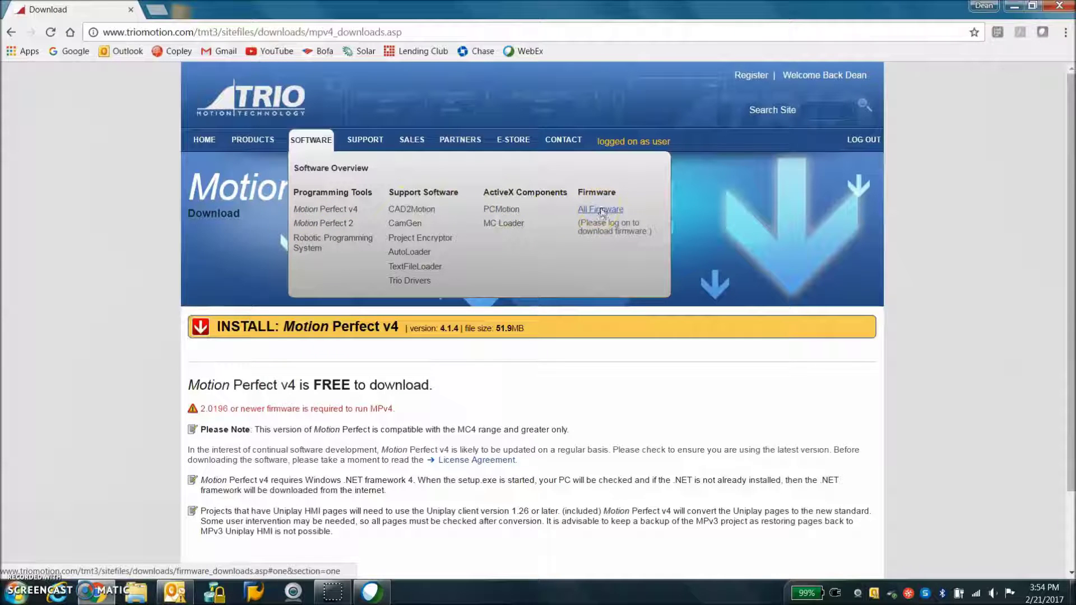
left_click(303, 375)
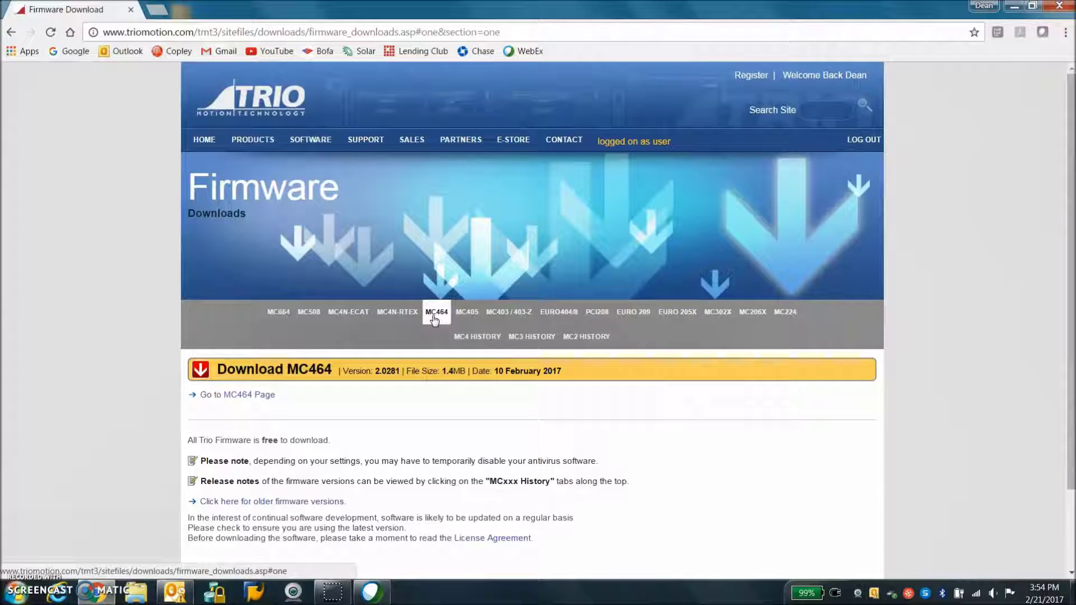
left_click(347, 317)
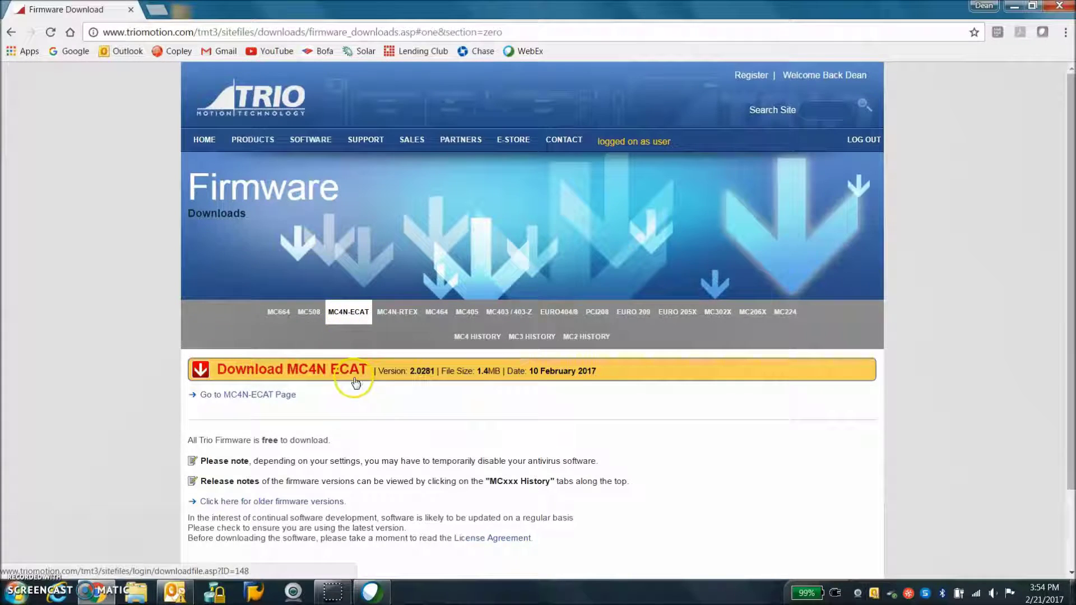
left_click(1018, 7)
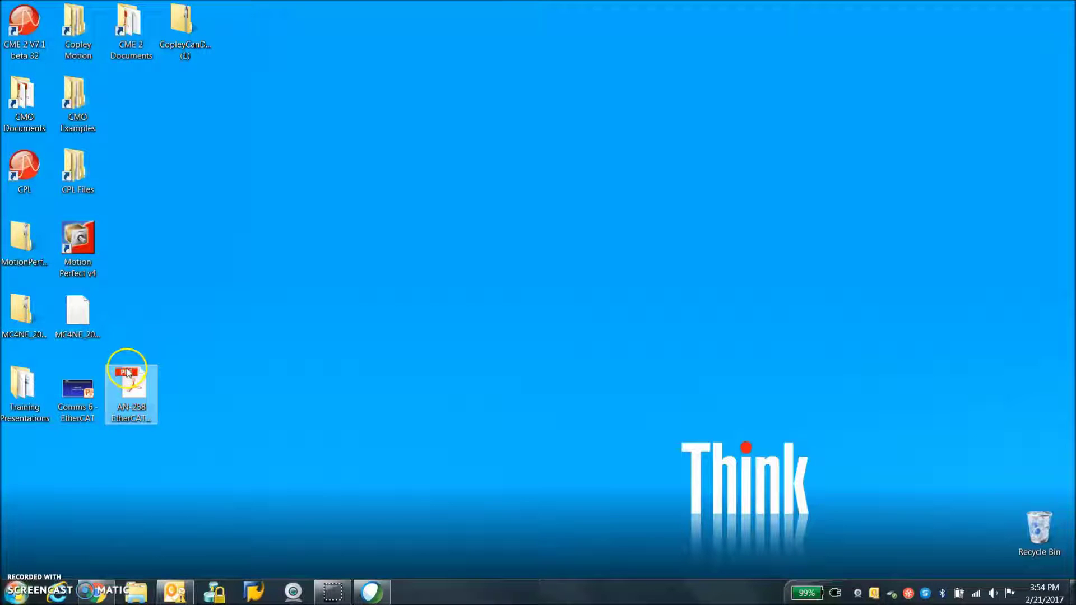
Step: Launch Motion Perfect v4 from the desktop, connecting to the MC4N ECAT at 192.168.0.250
left_click(76, 247)
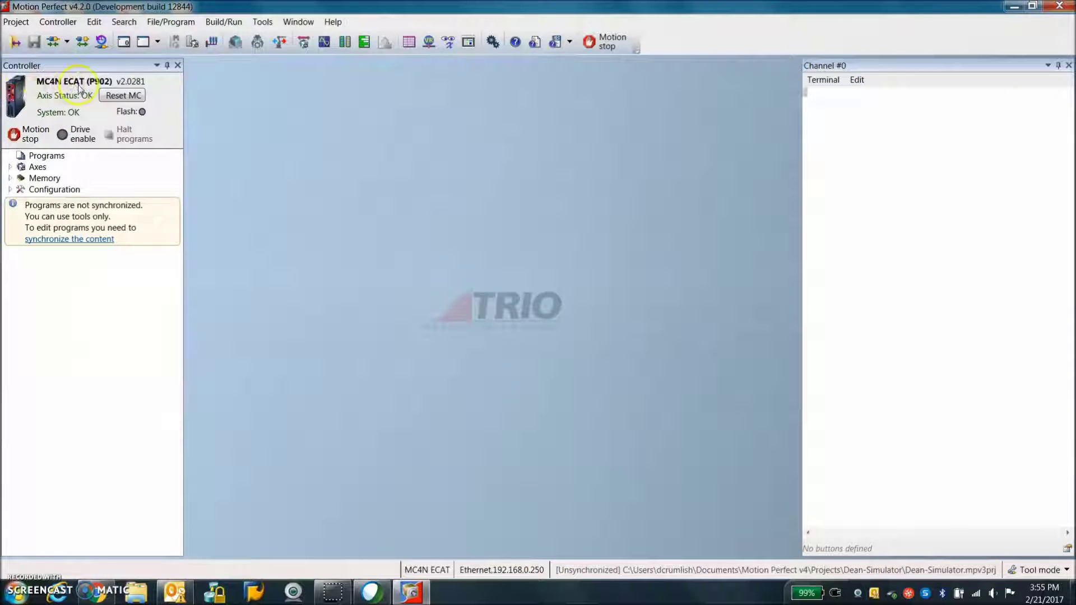
left_click(58, 22)
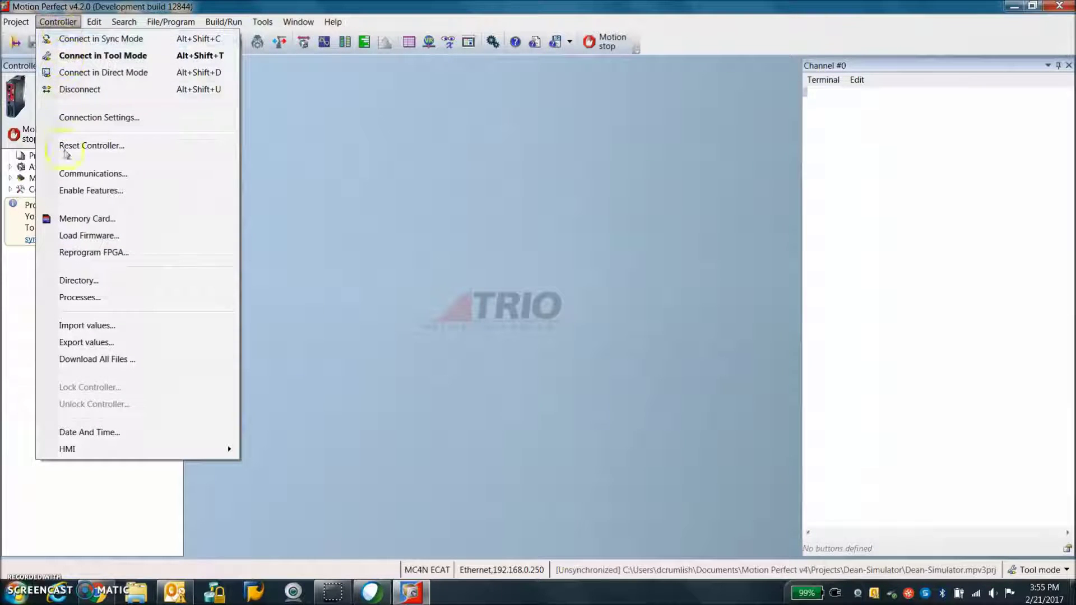
left_click(77, 119)
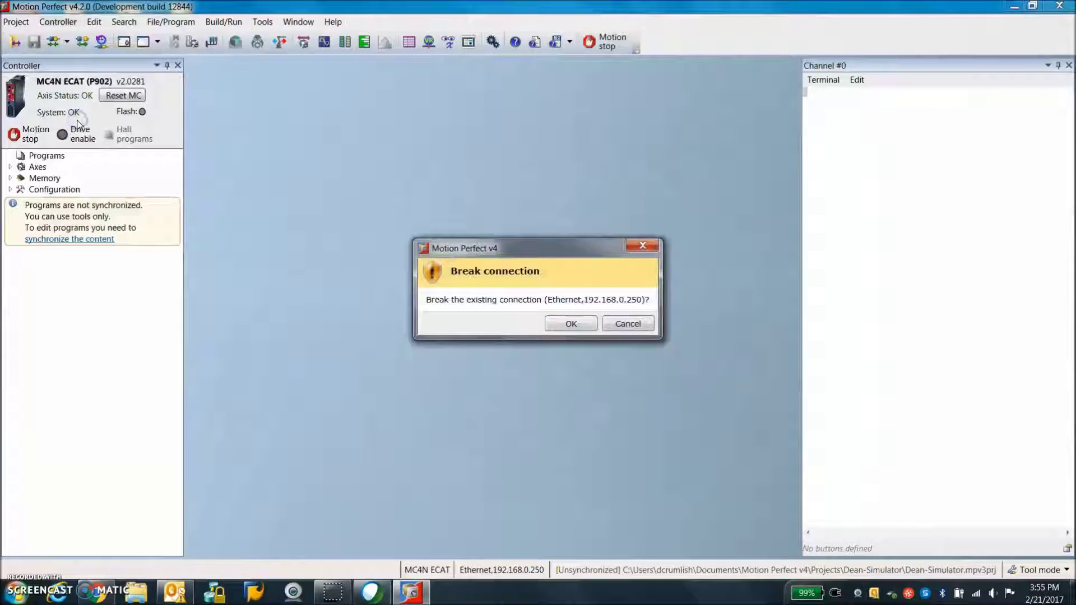
left_click(574, 321)
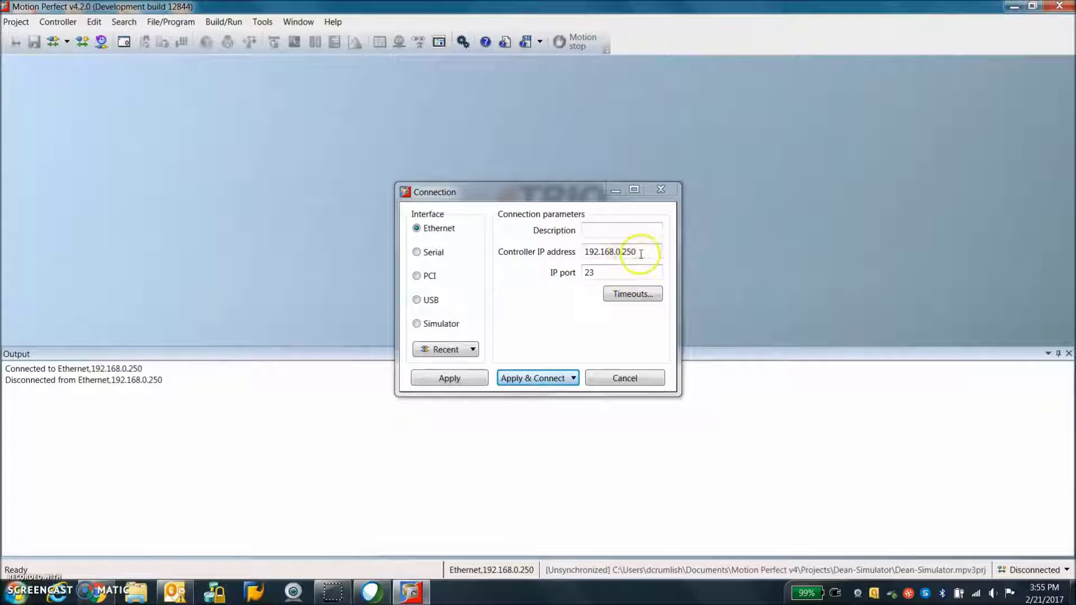
left_click(638, 252)
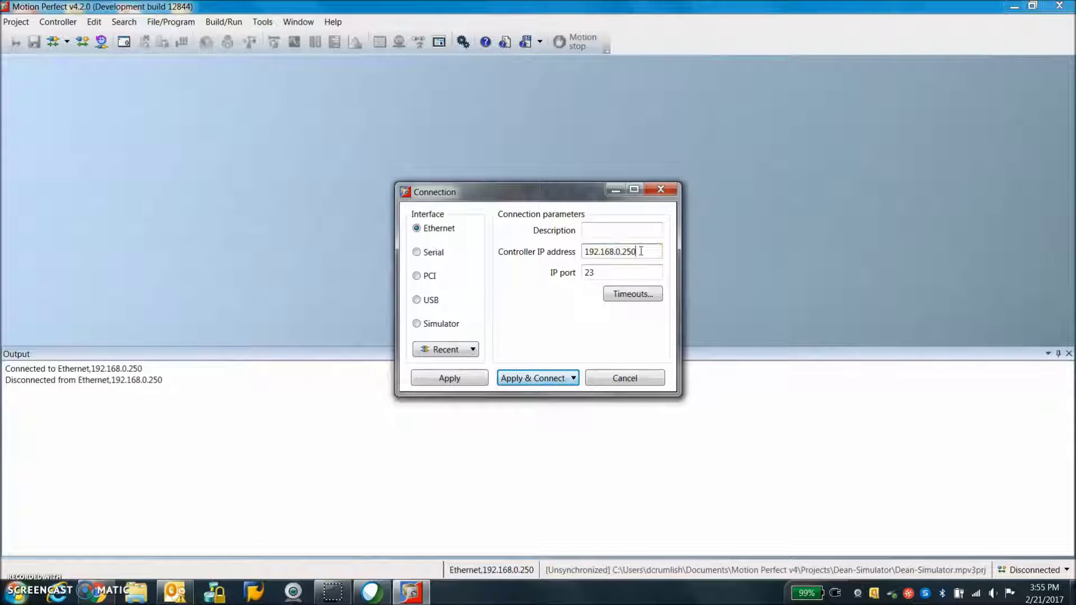
left_click(529, 378)
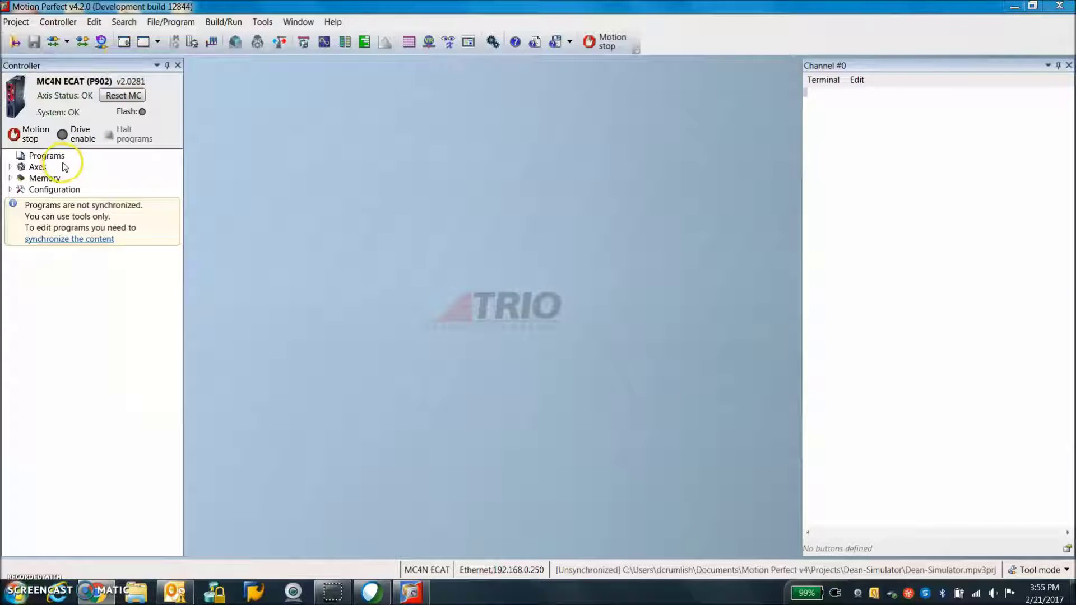
Step: Run ethercat(0,0), reset the controller, enable the drives, and restore the window size
left_click(812, 94)
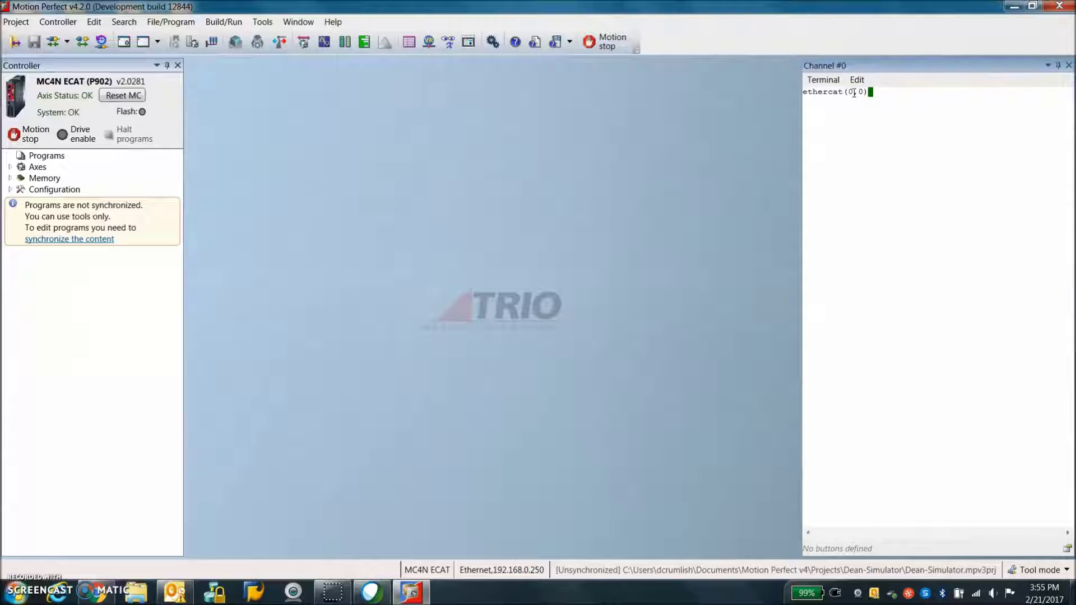
left_click(860, 152)
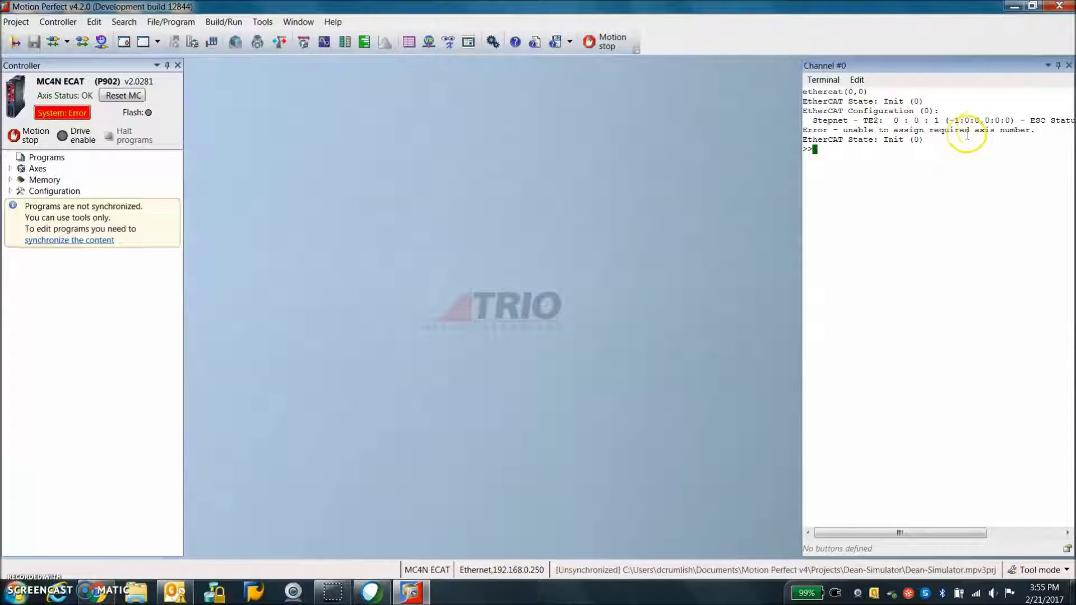
left_click(124, 96)
left_click(565, 338)
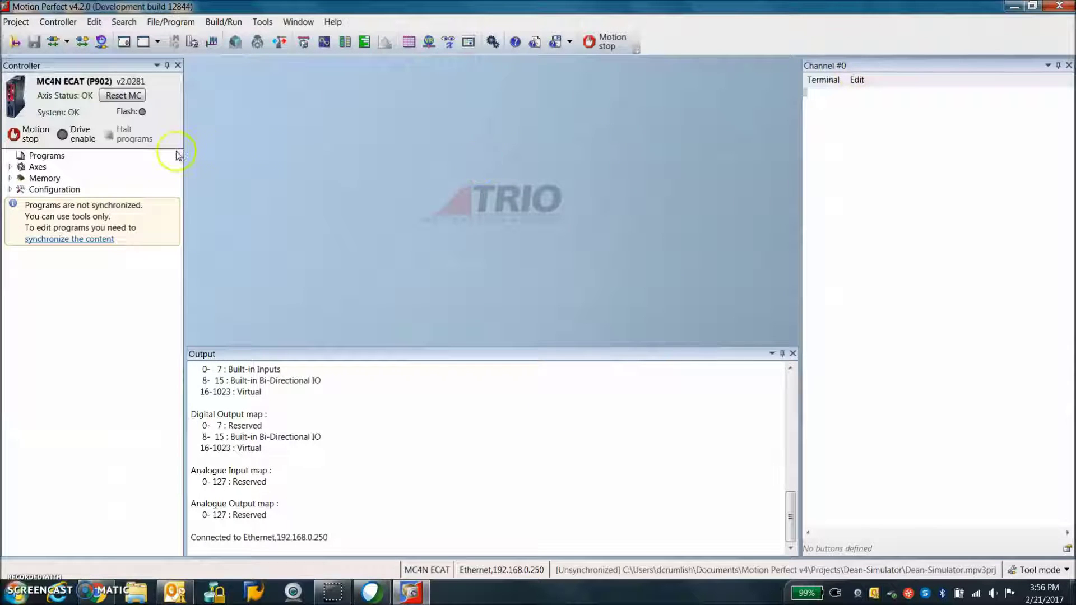
left_click(79, 139)
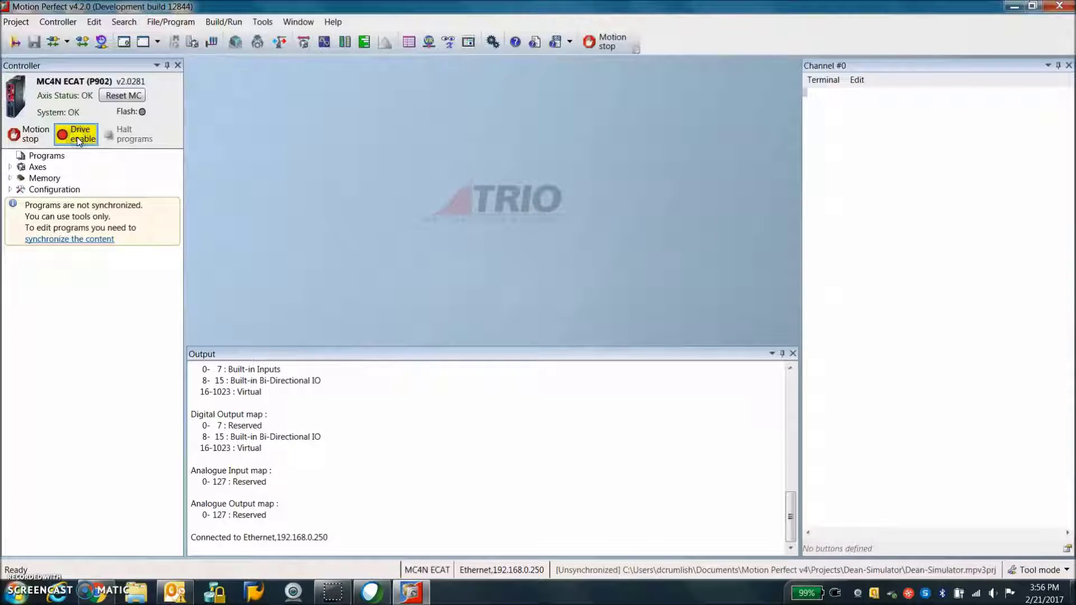
left_click(1036, 8)
Step: Launch CME 2, open the Axis A control panel, and arrange it beside Motion Perfect
left_click_drag(273, 66, 510, 75)
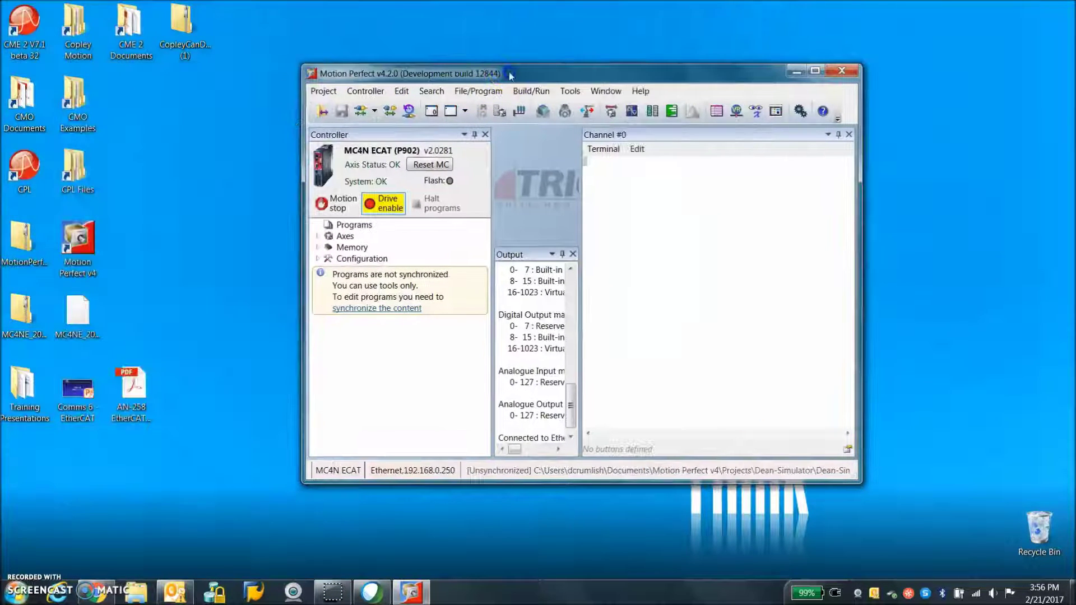
double_click(24, 31)
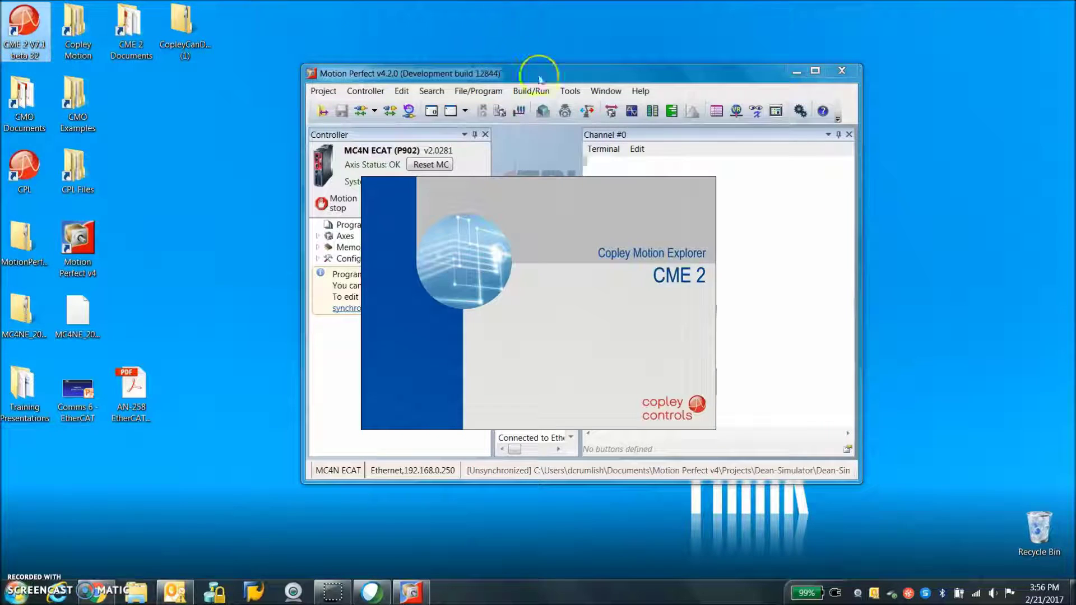
left_click_drag(539, 78, 624, 53)
left_click(690, 136)
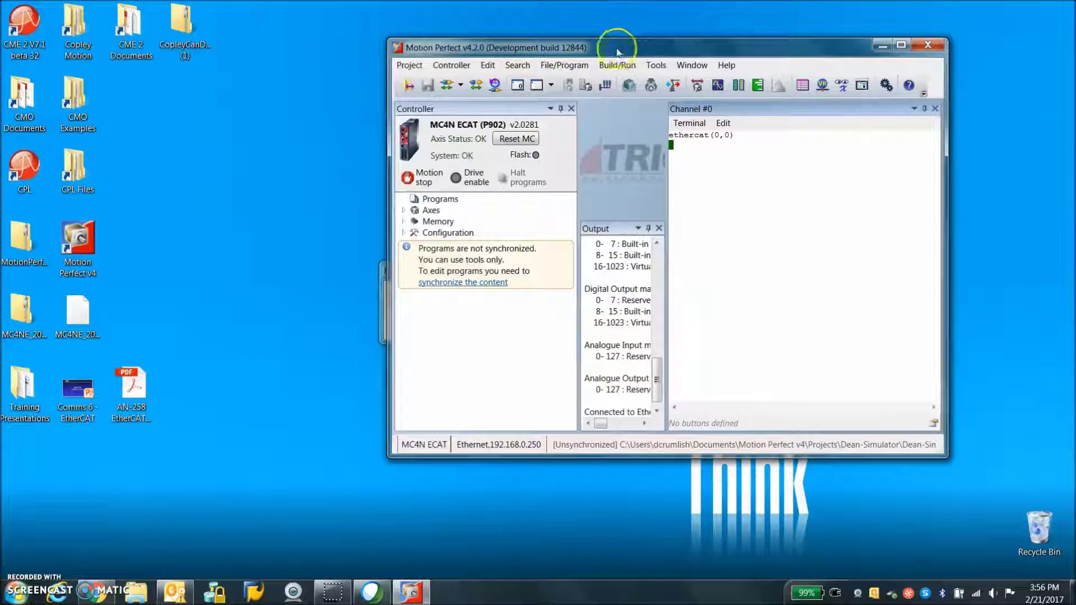
left_click_drag(613, 45, 743, 49)
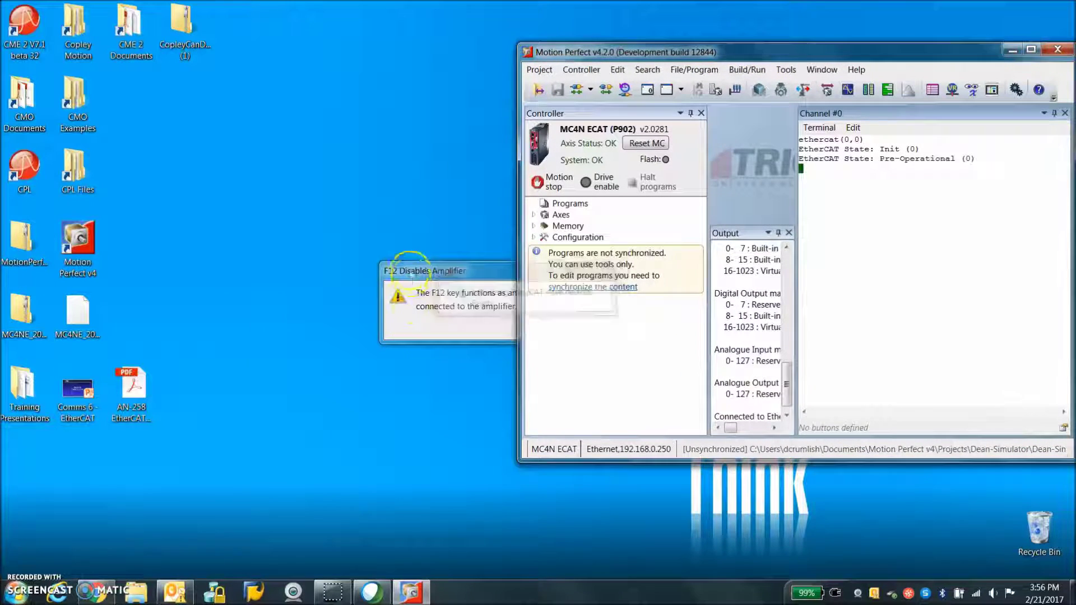
left_click(349, 301)
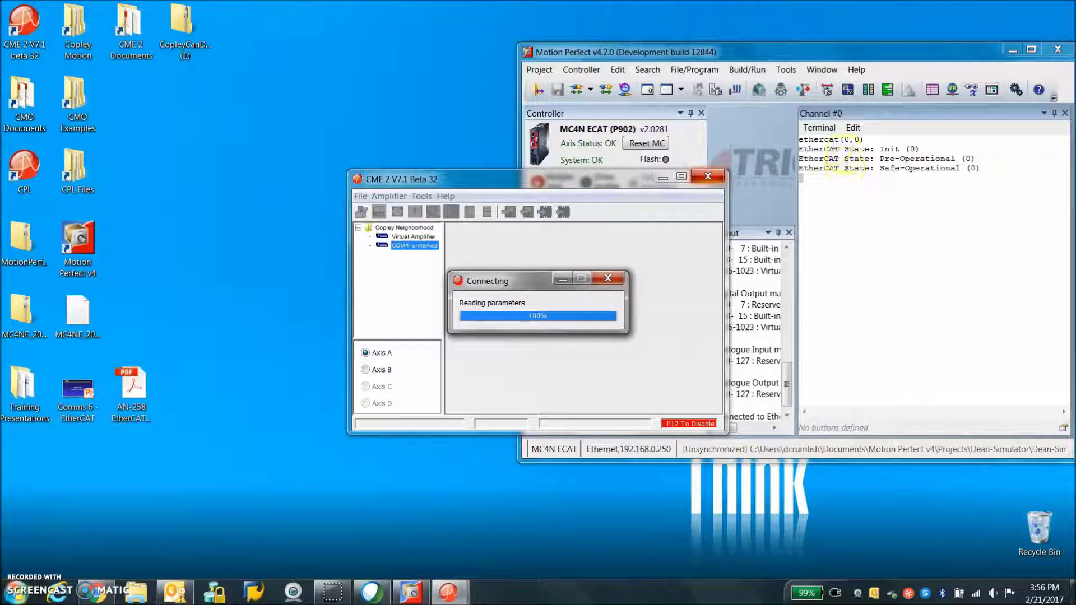
left_click_drag(580, 193, 313, 142)
left_click(112, 164)
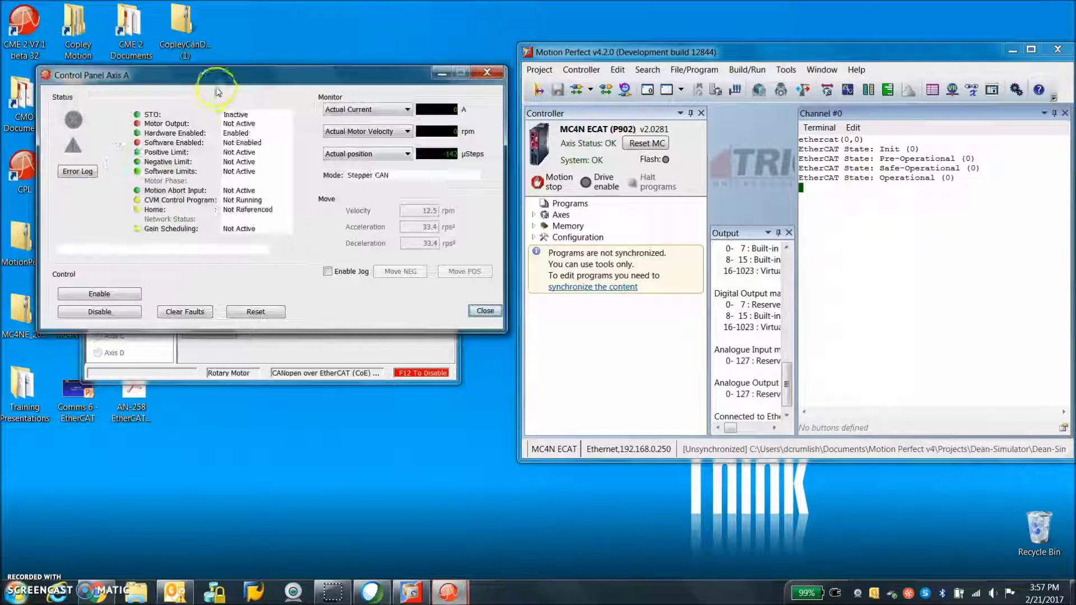
left_click_drag(212, 77, 208, 105)
left_click_drag(814, 57, 791, 39)
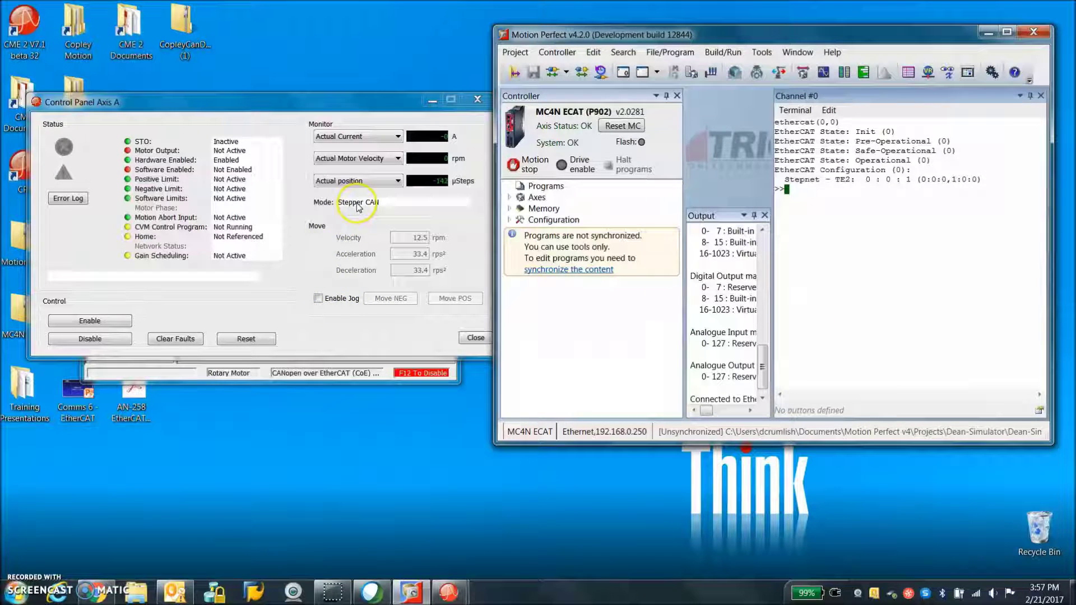
Step: Enable the TE2 drive, stop its forward run with cancel, and queue move (1)
left_click(576, 165)
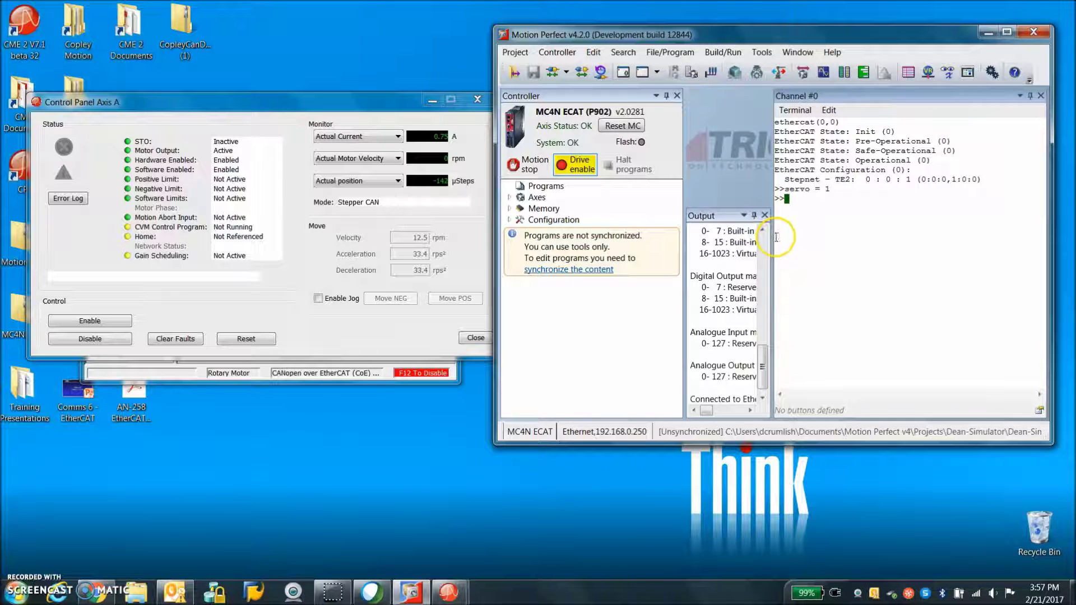
left_click_drag(774, 235, 877, 227)
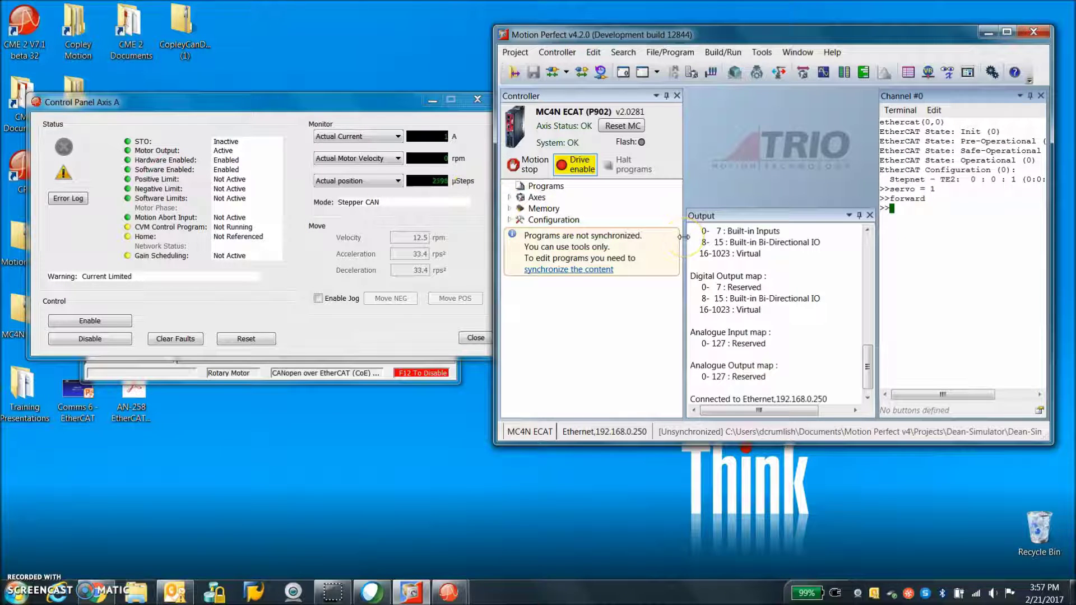
type("cancel")
key("Return")
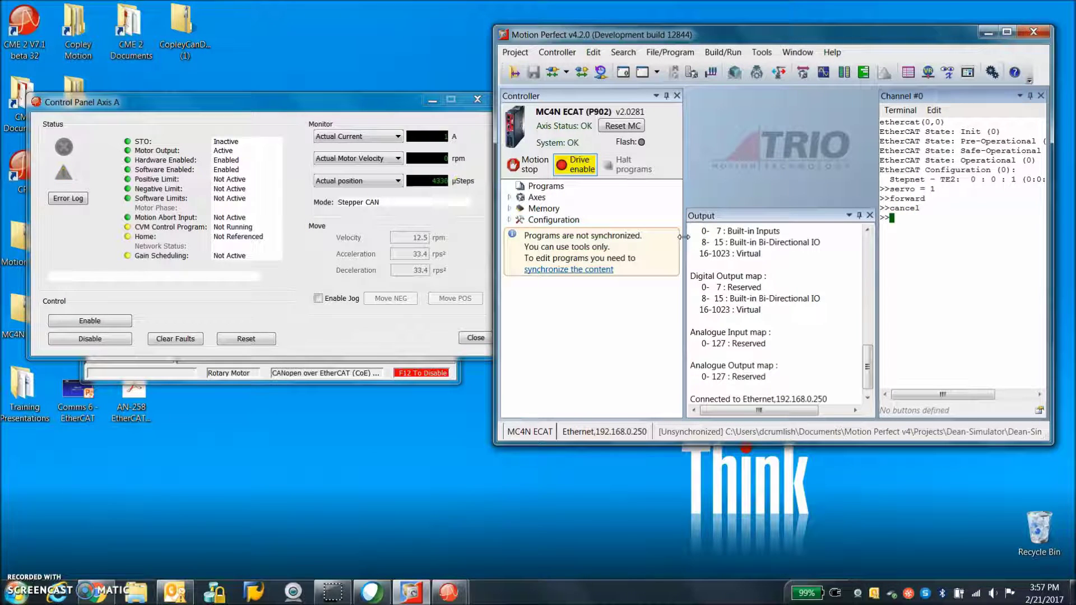
left_click(691, 242)
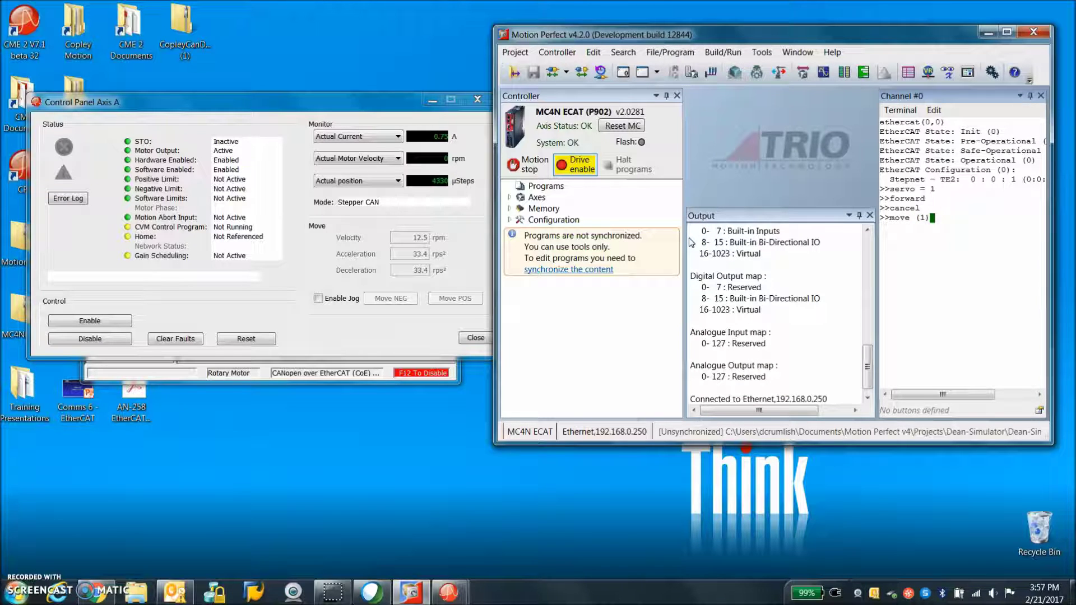
left_click(692, 75)
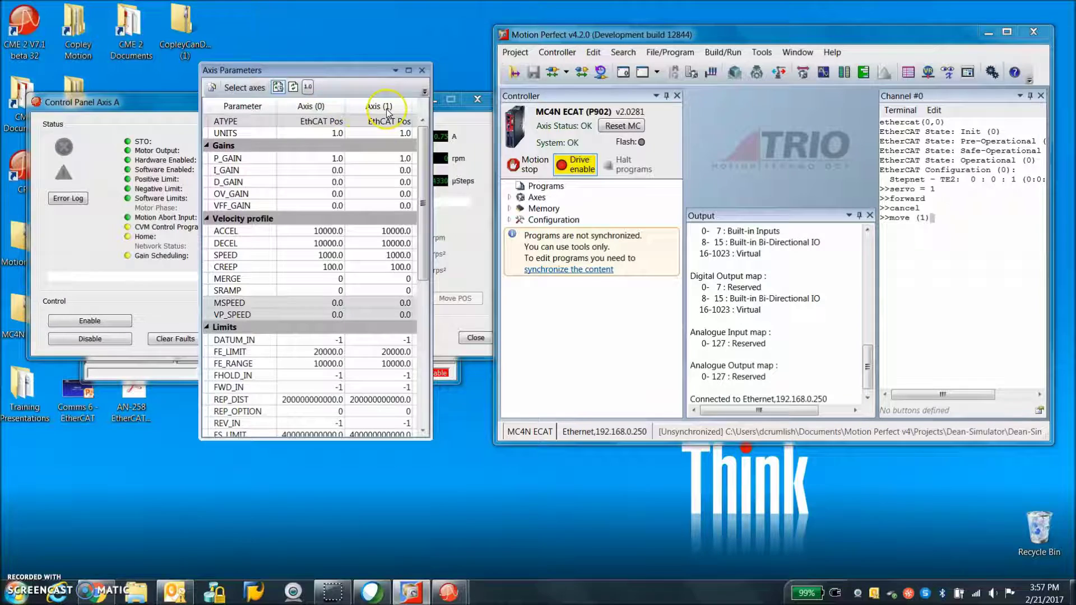
Step: Set axis 0 UNITS to 4000 in the Axis Parameters table
left_click_drag(376, 70, 666, 84)
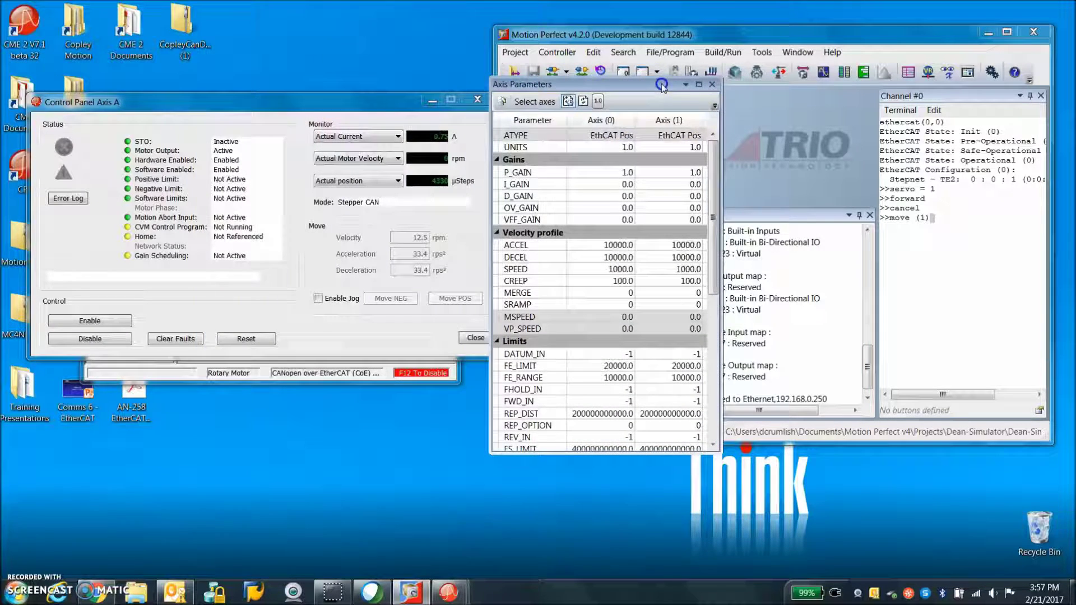
left_click(623, 148)
left_click(626, 148)
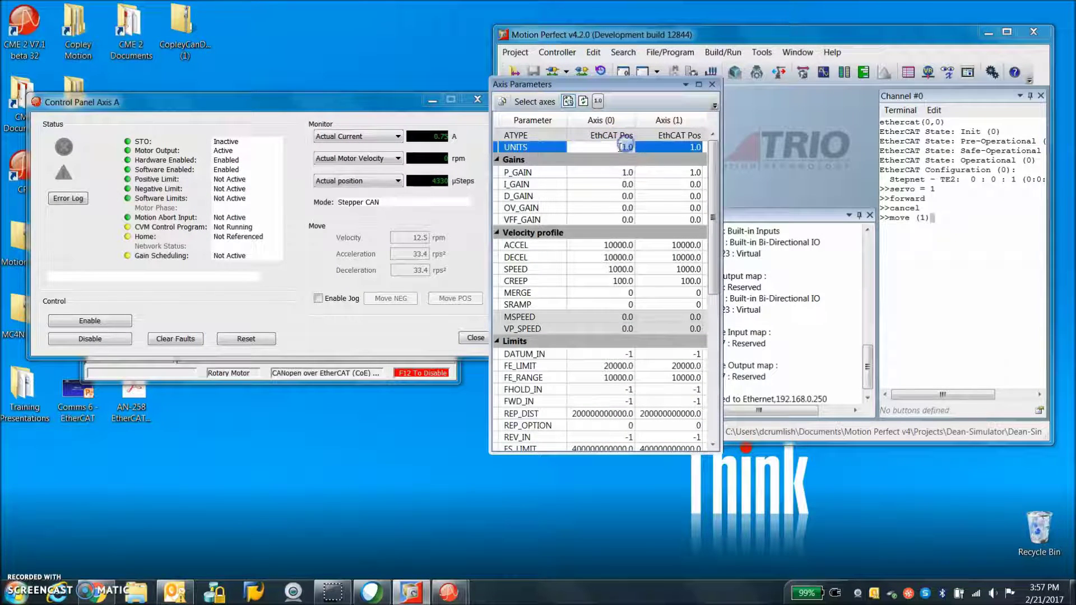
double_click(635, 148)
type("4")
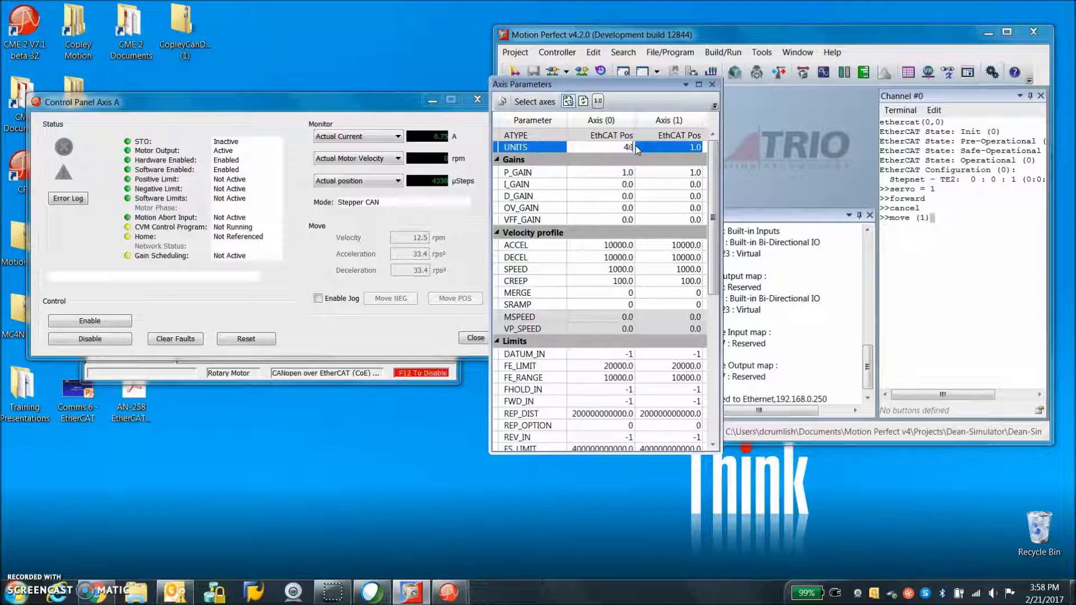
type("000")
left_click(613, 174)
Step: Set axis 0 SPEED to 1 and both DECEL and ACCEL to 10
left_click(611, 245)
left_click(608, 270)
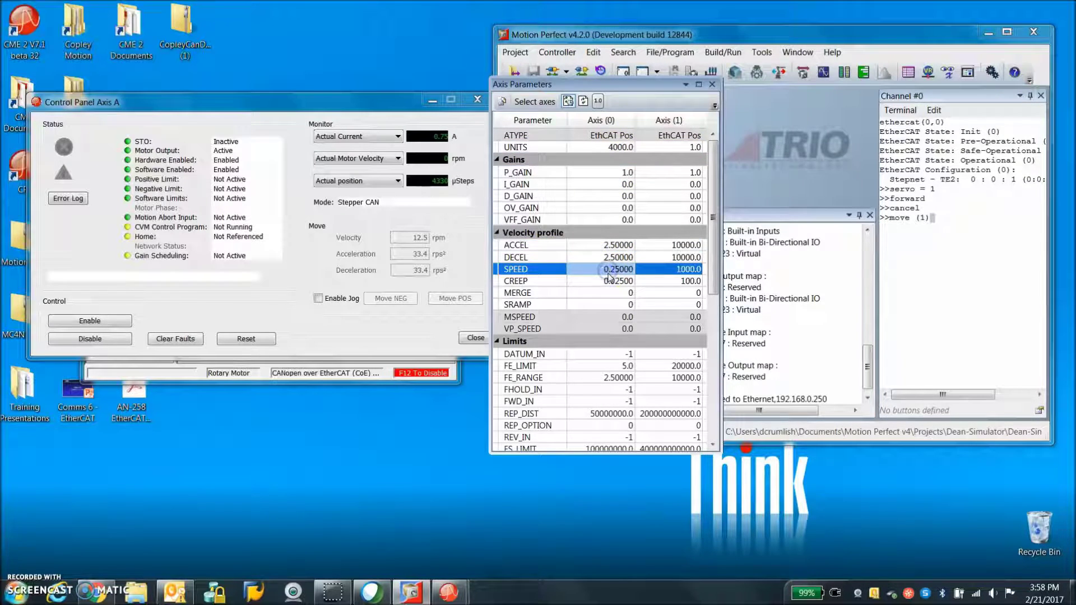
double_click(609, 270)
type("1")
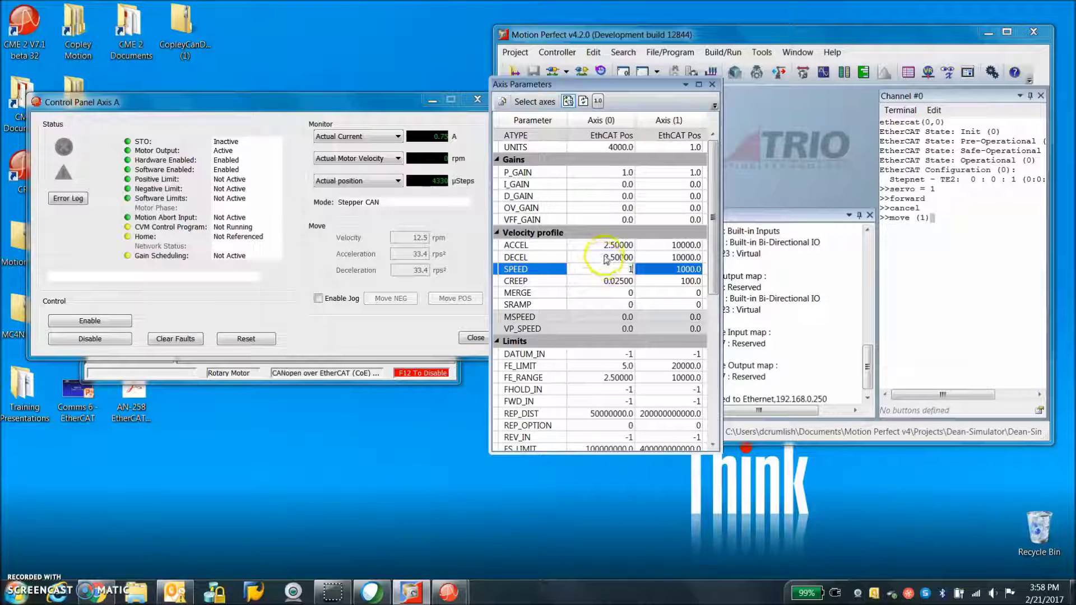
left_click(607, 257)
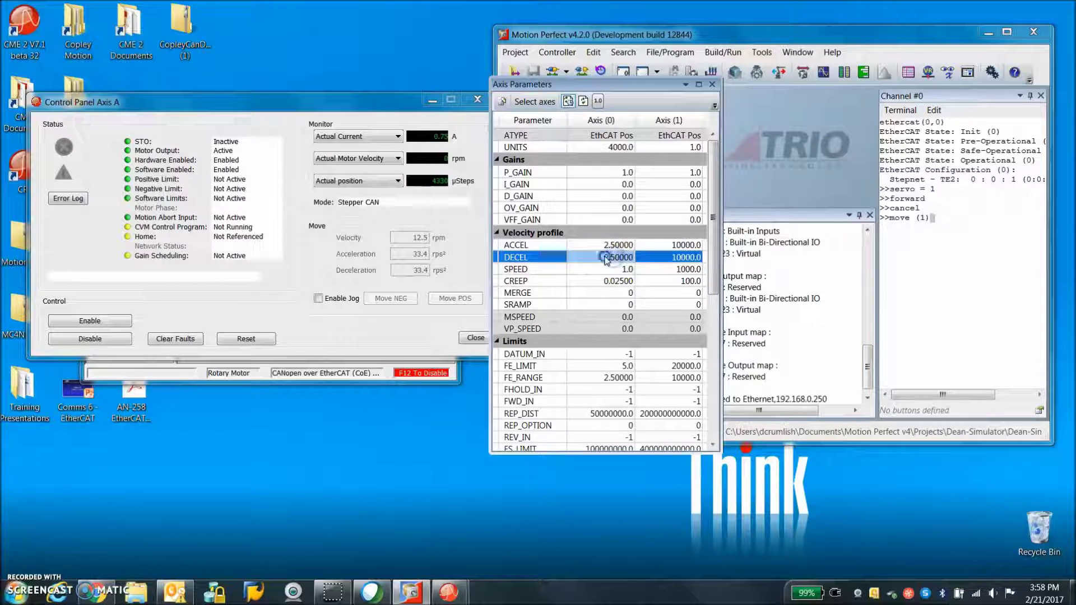
double_click(612, 256)
key("BackSpace")
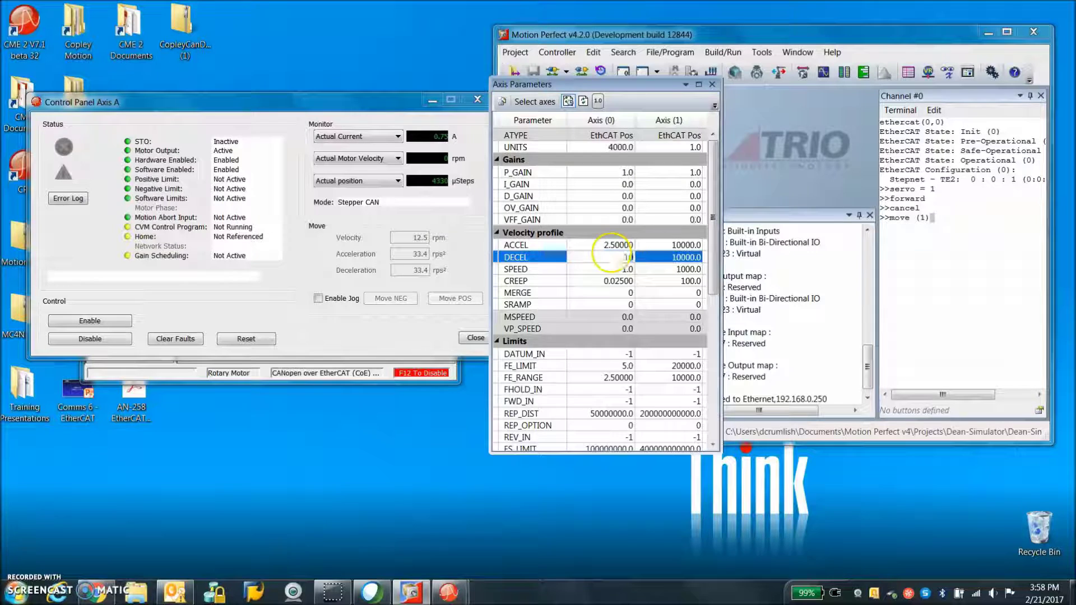
left_click(604, 245)
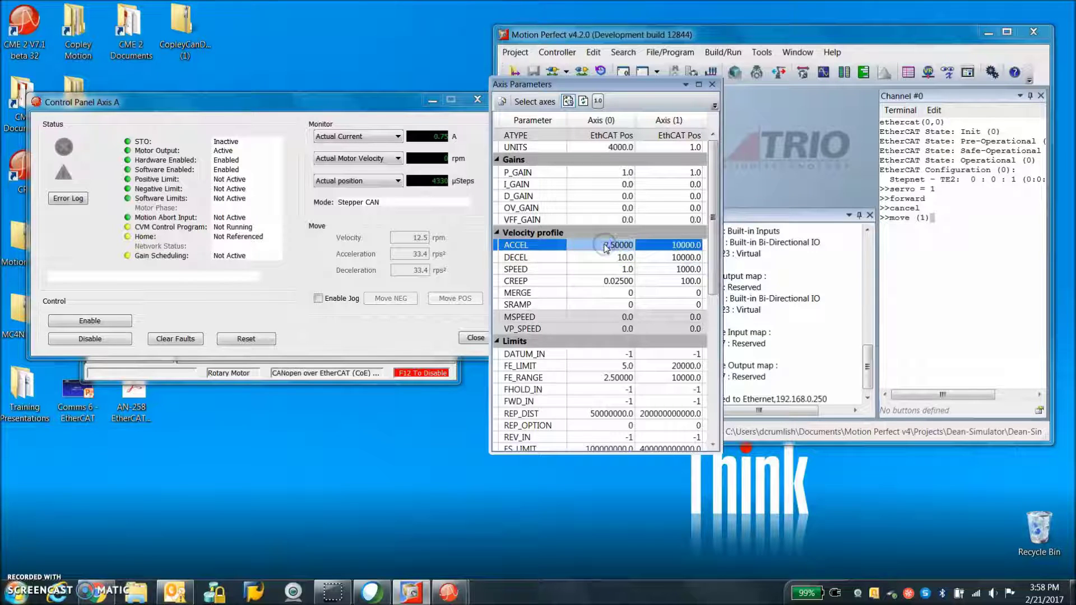
double_click(606, 245)
type("10")
left_click(603, 257)
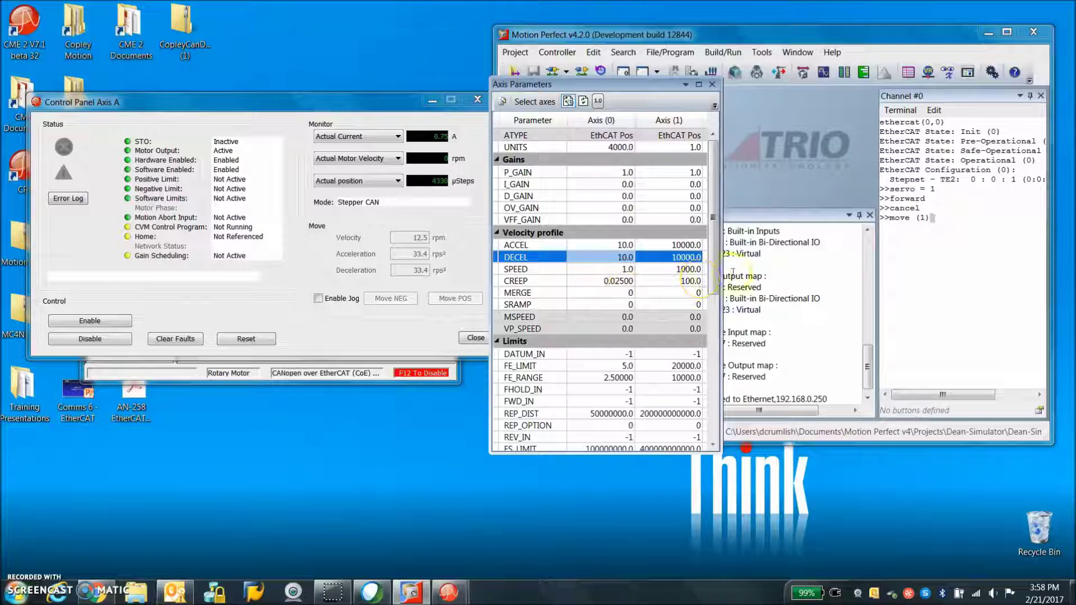
Step: Run move (1) on axis 0, then disable the drive and dock the parameters table
left_click(925, 232)
left_click(928, 217)
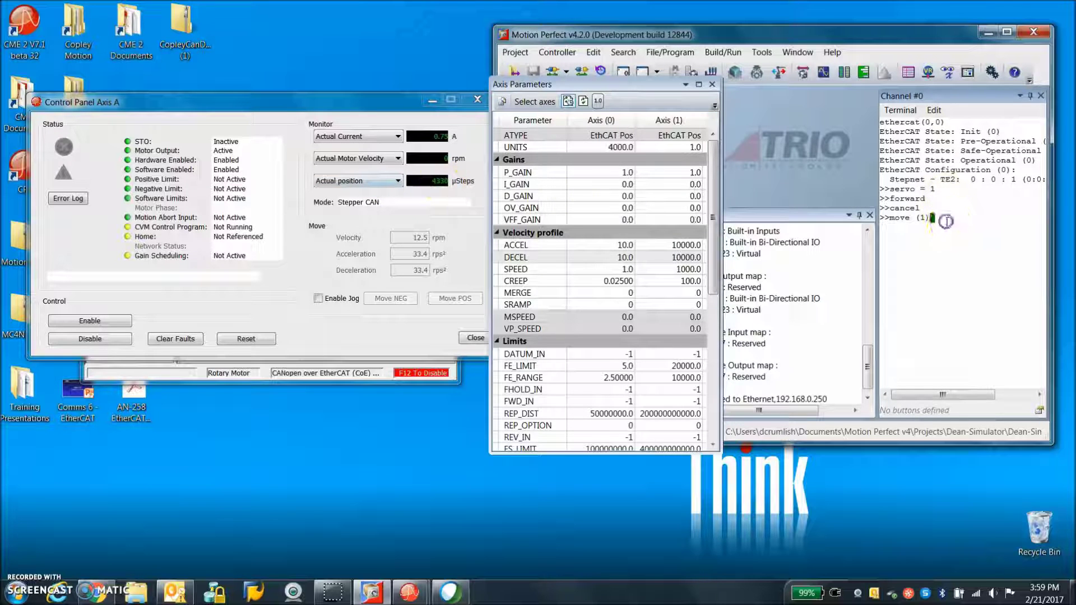
key("Return")
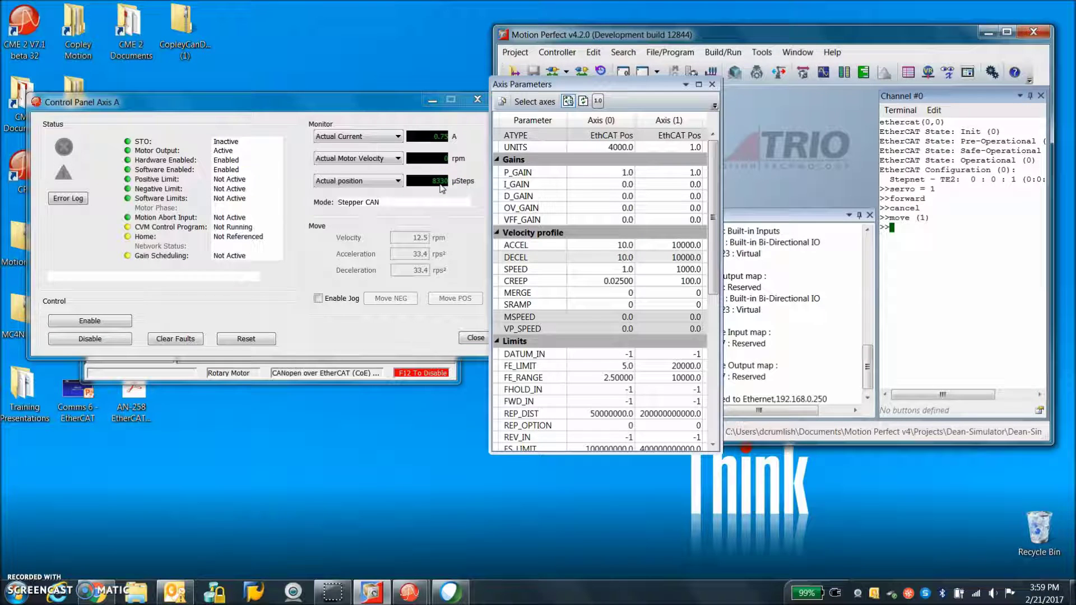
left_click(875, 198)
left_click_drag(622, 90, 834, 190)
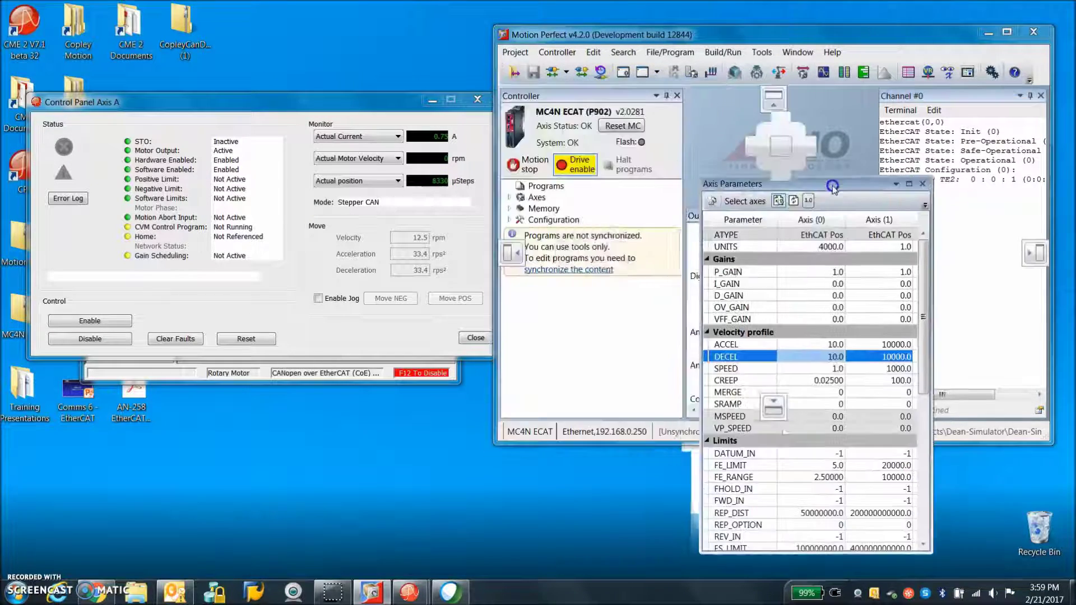
left_click(588, 166)
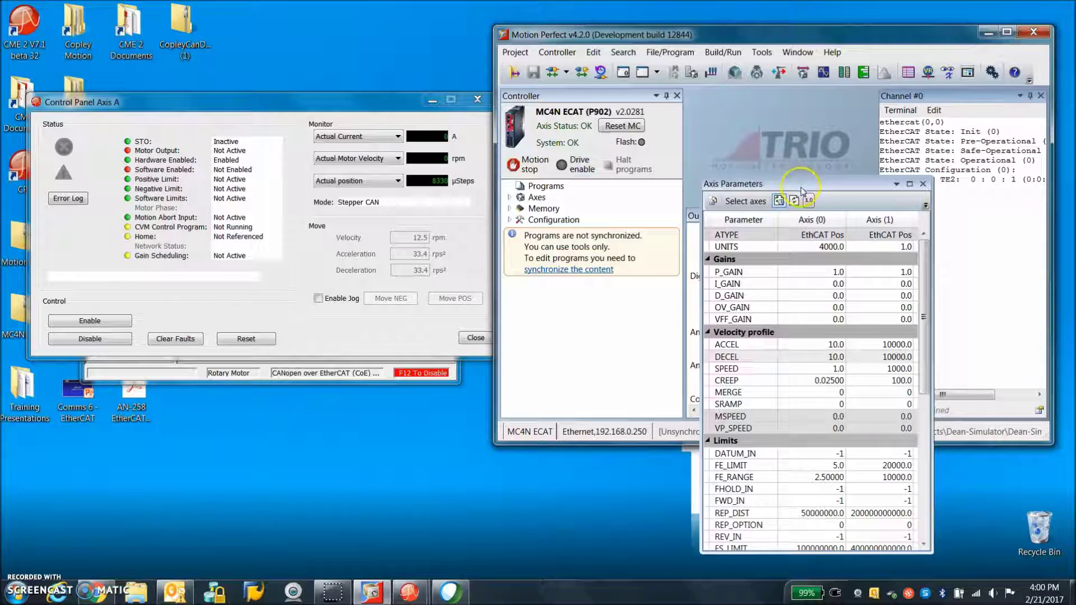
left_click_drag(796, 183, 689, 201)
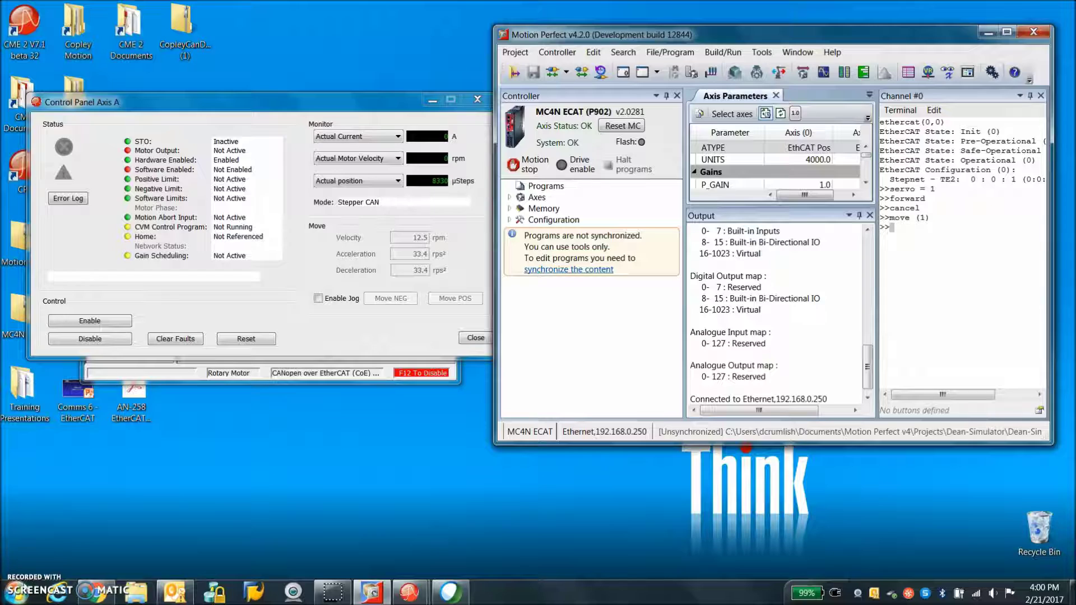
Step: Open the AN-258 EtherCAT configuration and debug commands PDF from the desktop
left_click(135, 395)
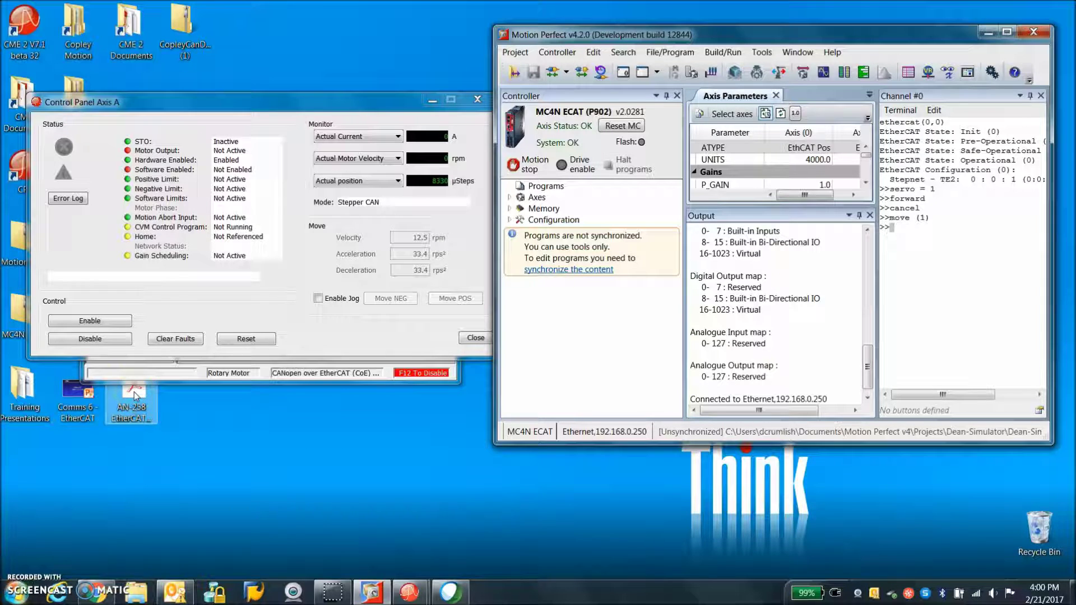
double_click(135, 395)
left_click(374, 407)
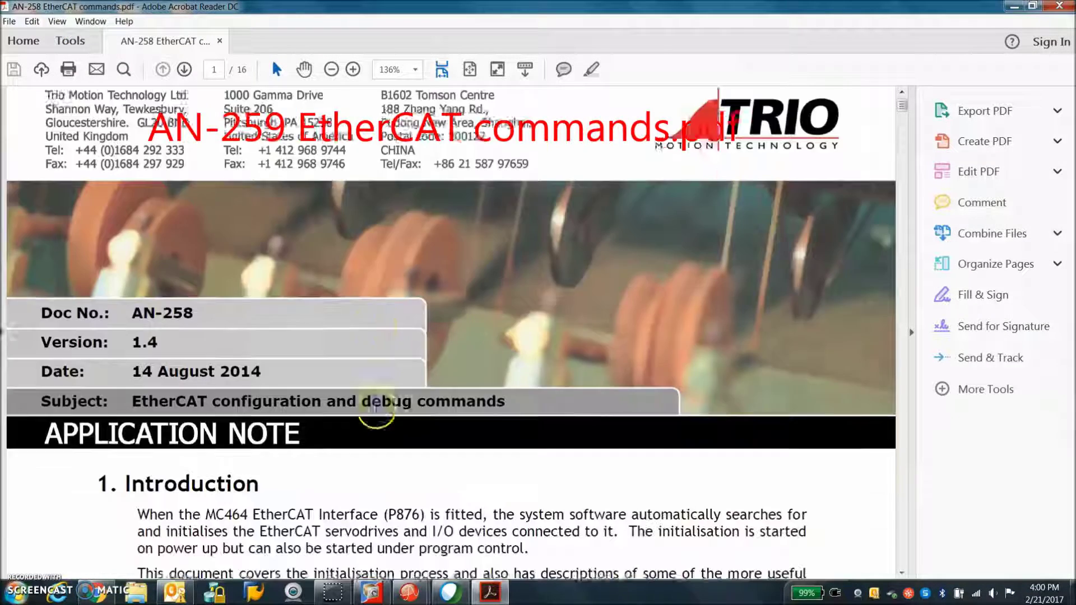
Step: Read from section 3.2 EtherCAT states through the command list, noting CO_READ_AXIS
scroll(374, 407, "down", 4)
scroll(374, 407, "down", 3)
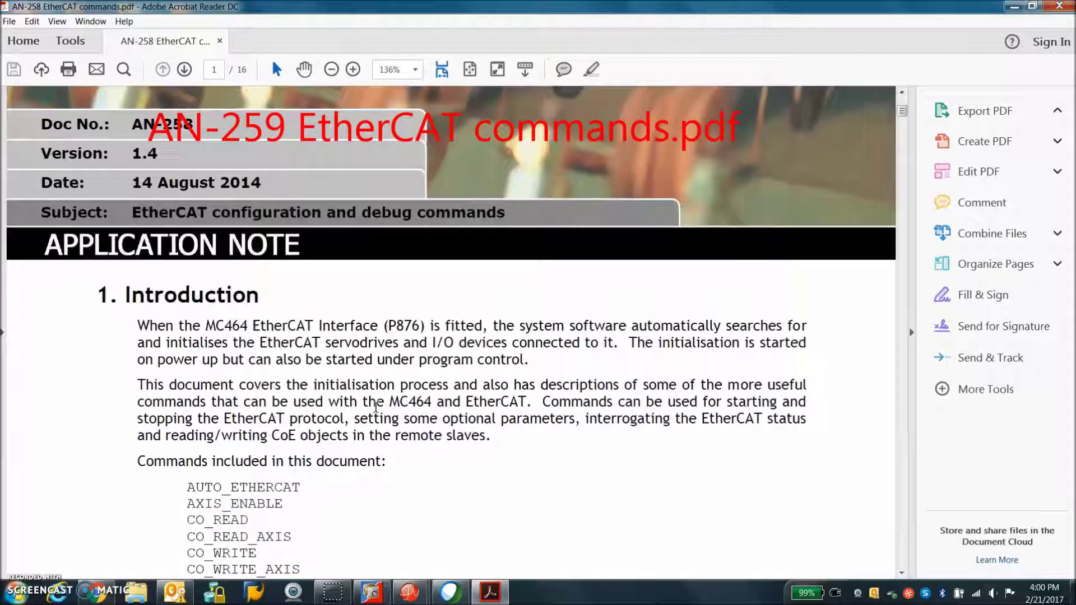
scroll(375, 408, "down", 3)
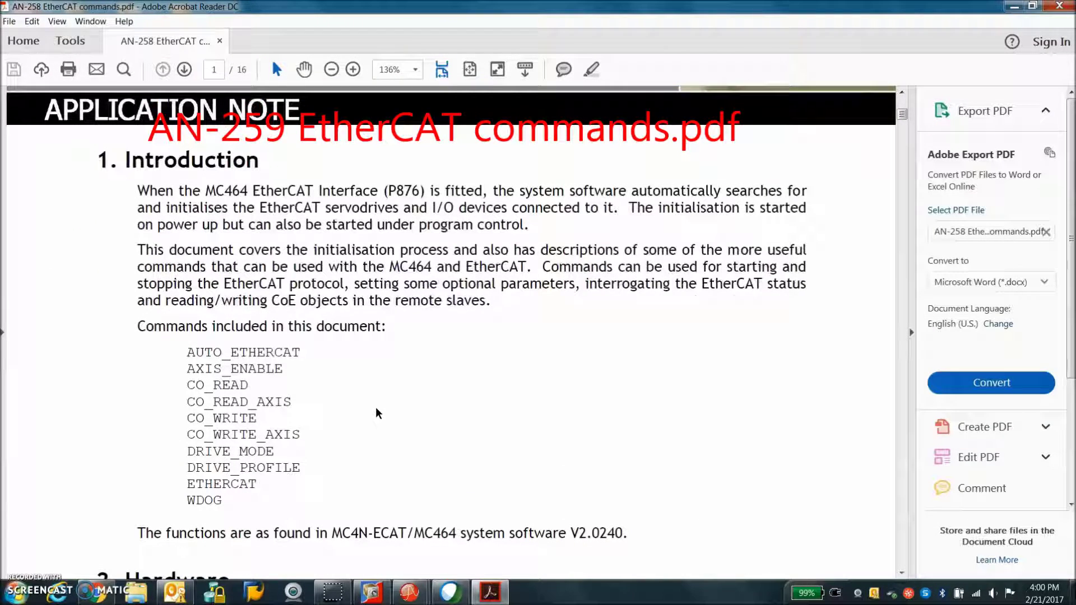
left_click(208, 402)
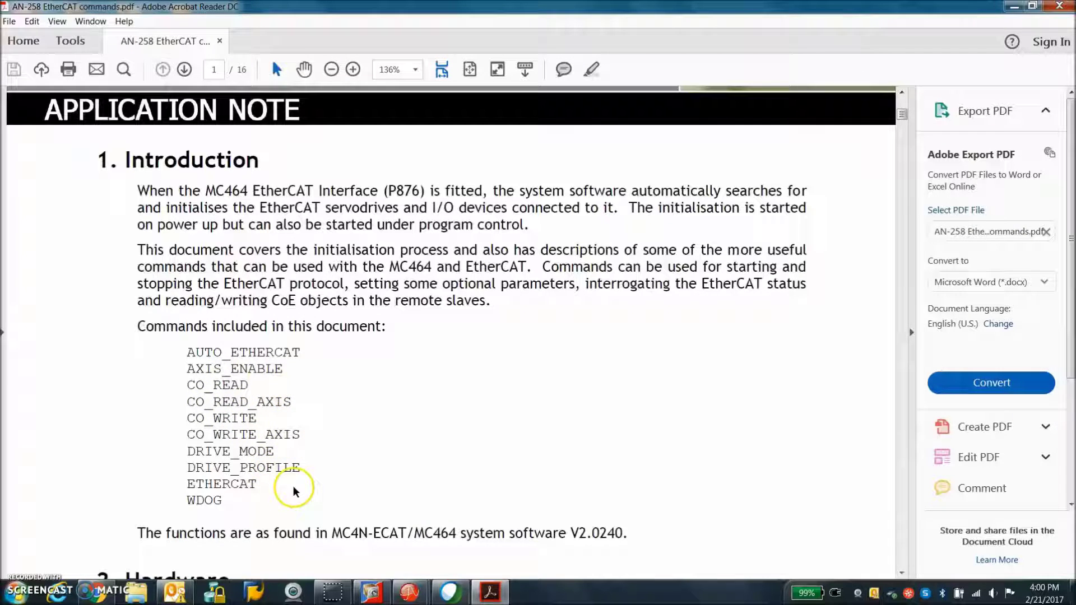
scroll(293, 487, "down", 4)
scroll(294, 491, "down", 10)
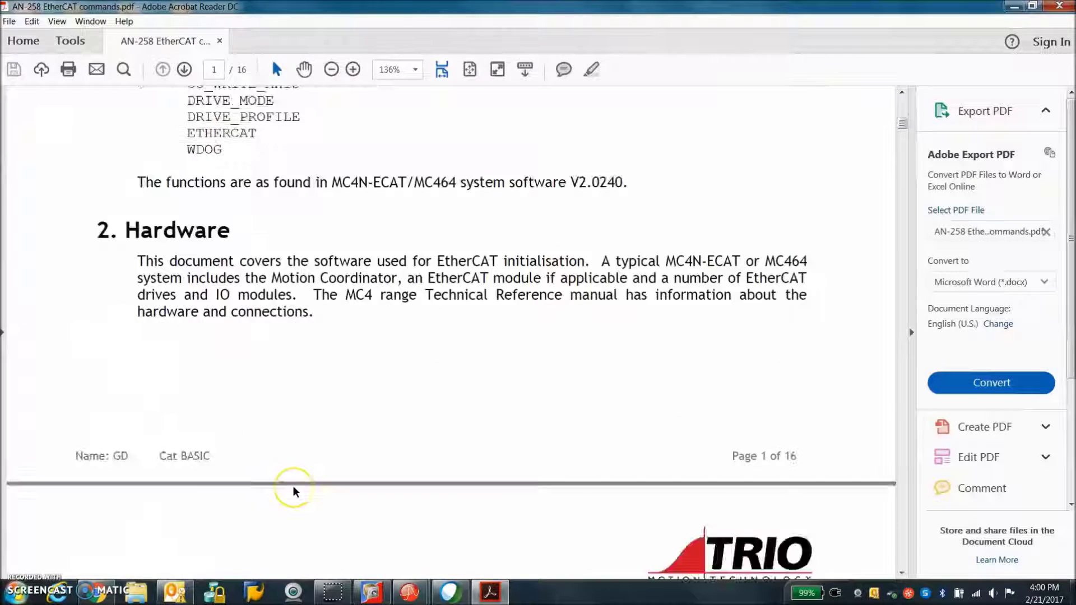
scroll(293, 487, "down", 10)
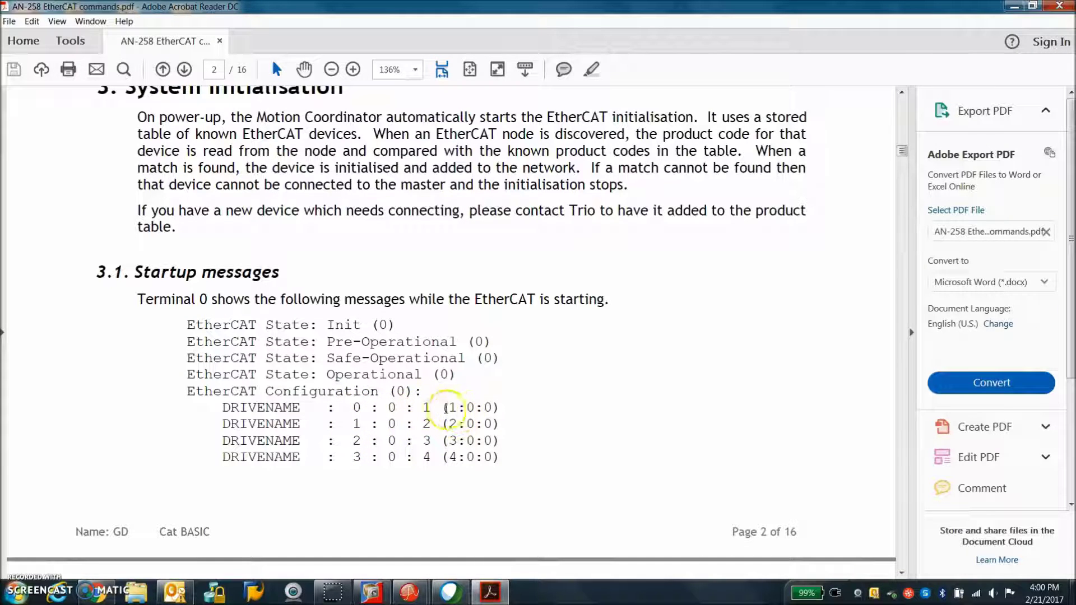
scroll(462, 455, "down", 8)
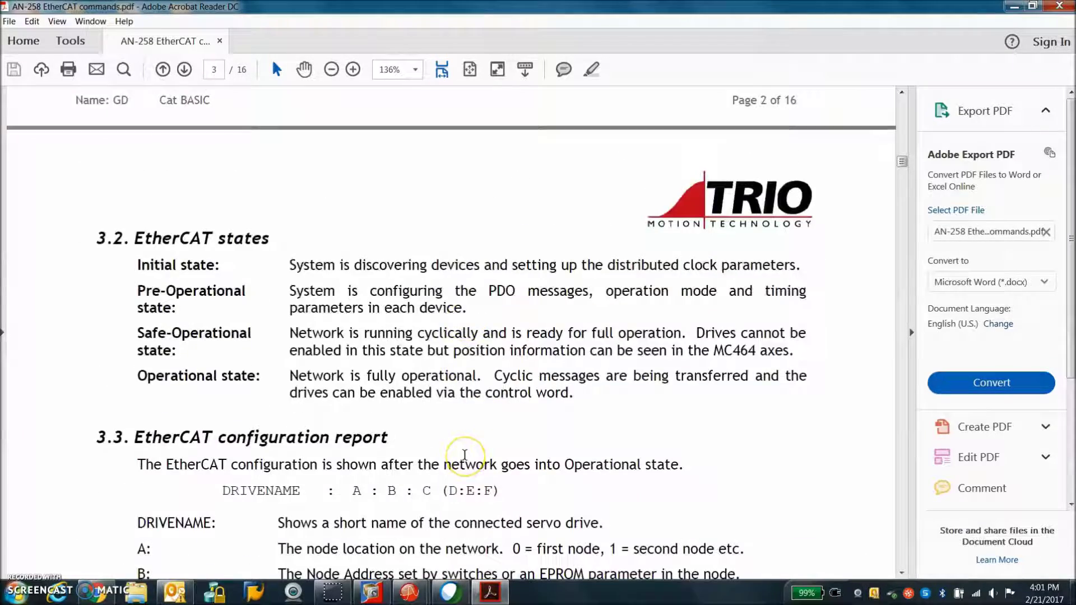
scroll(464, 455, "down", 5)
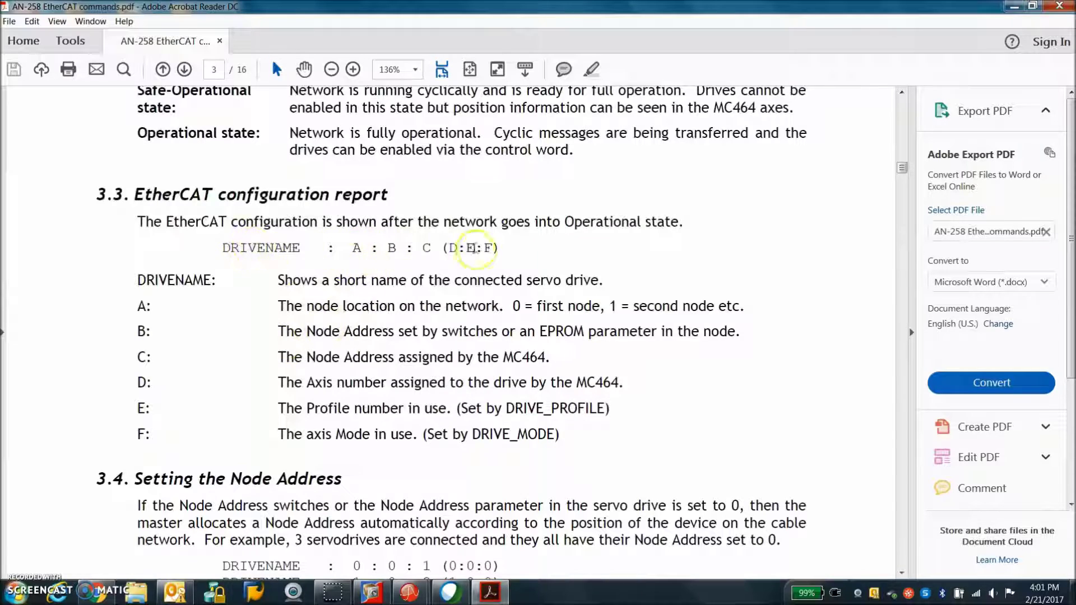
scroll(379, 479, "down", 5)
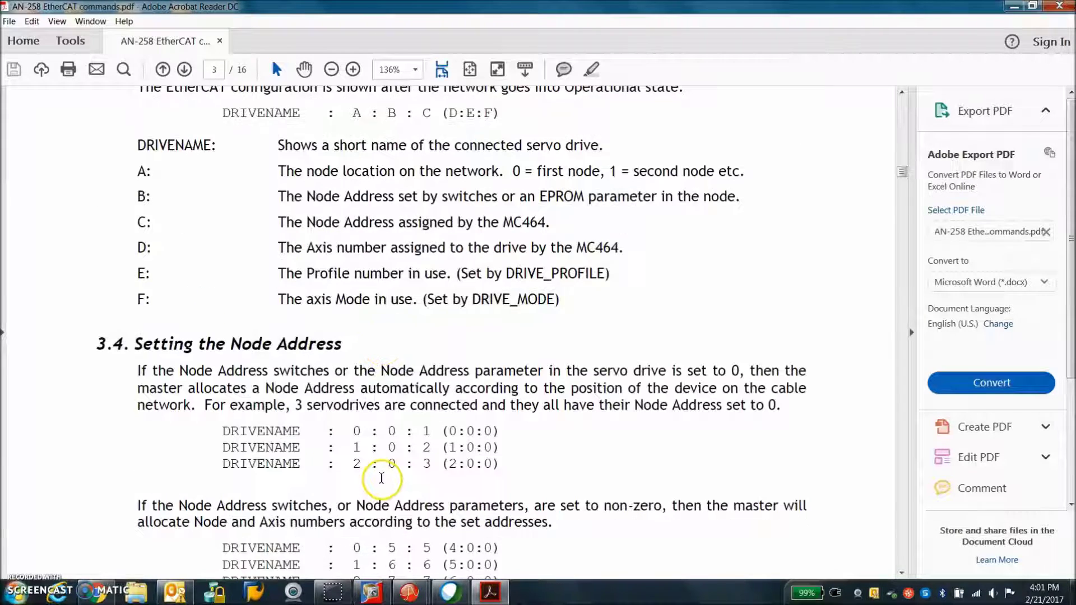
scroll(381, 478, "down", 10)
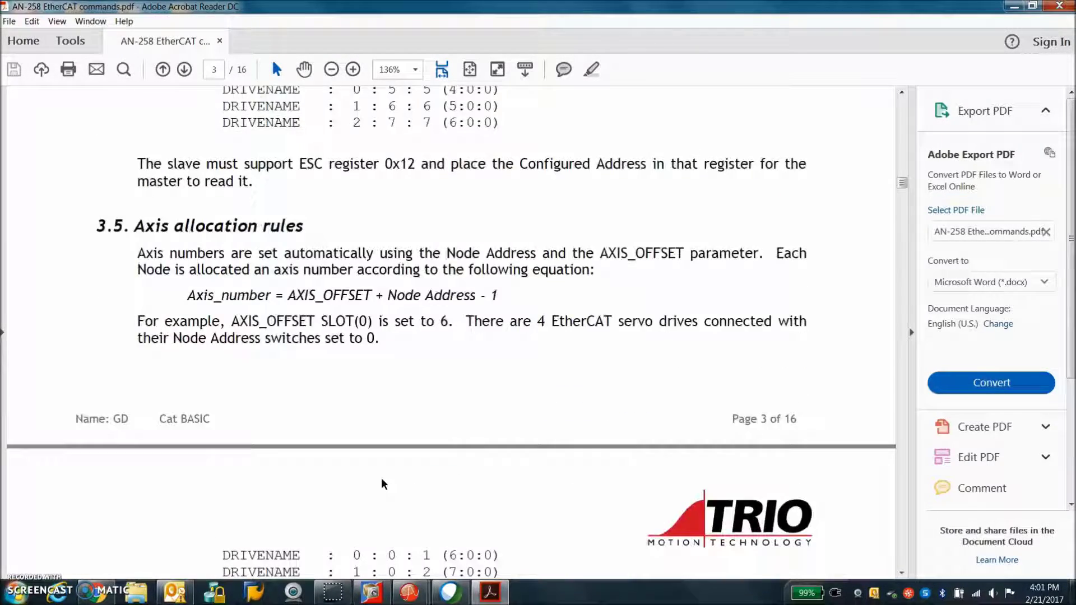
scroll(381, 478, "down", 4)
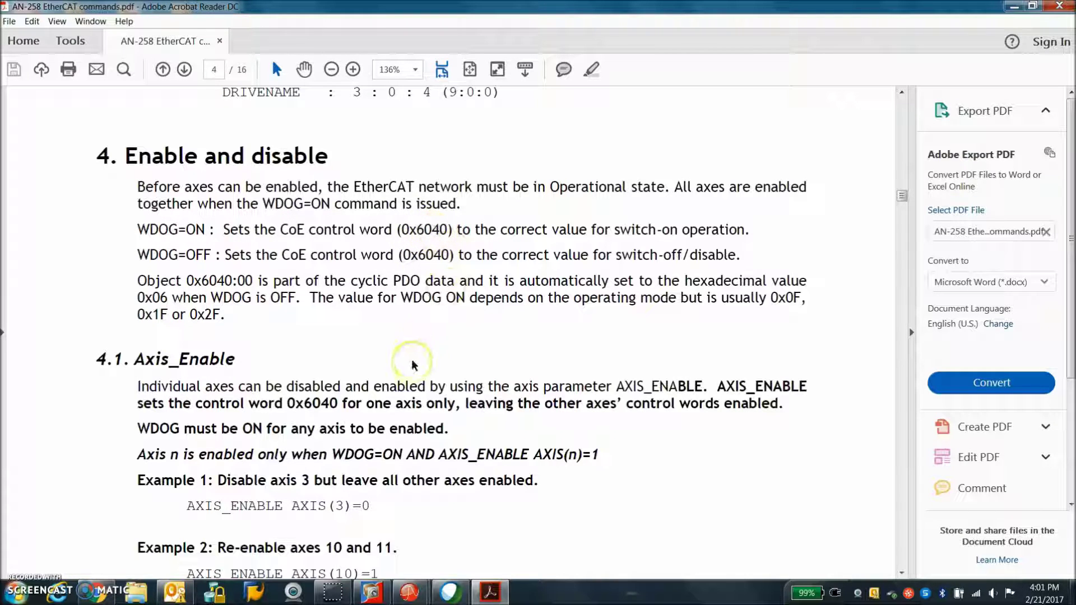
Step: Continue to page 6, past the CO_READ examples into section 7.2 CoE axis object read
scroll(411, 364, "down", 3)
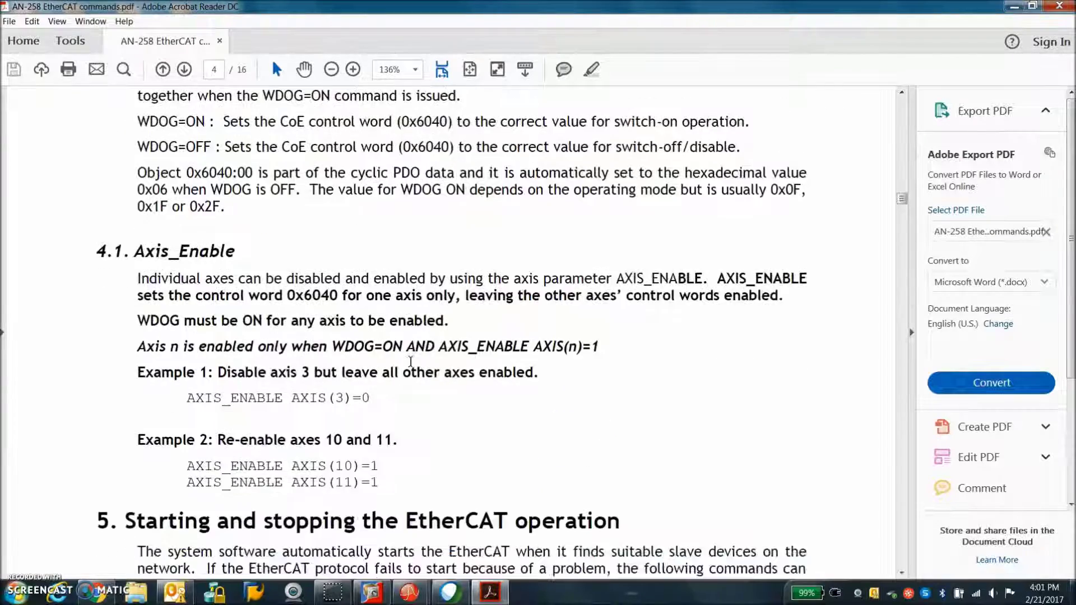
scroll(411, 362, "down", 2)
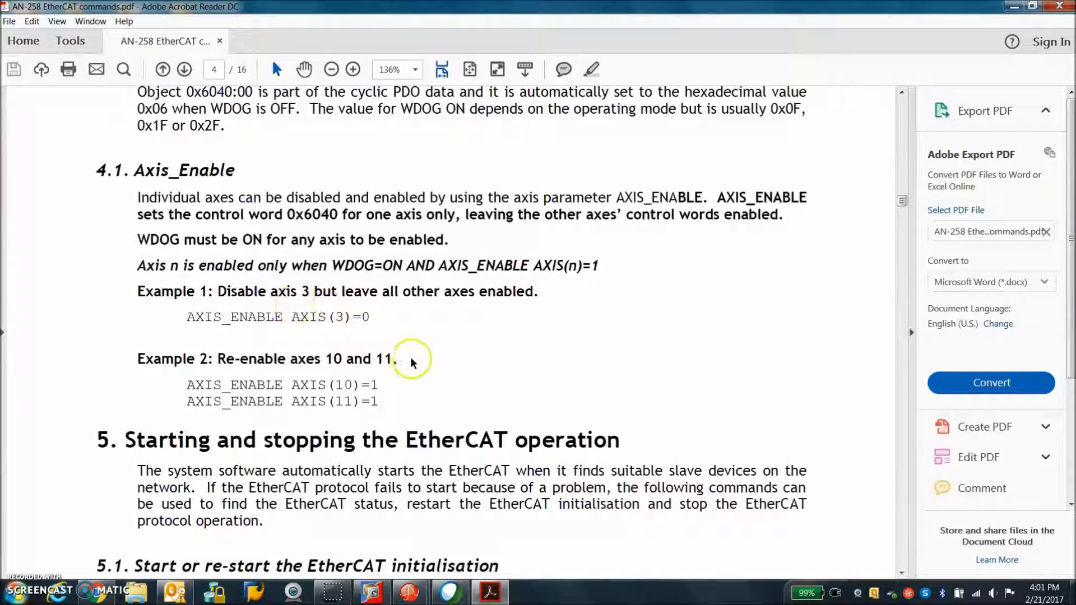
scroll(413, 360, "down", 3)
scroll(360, 370, "down", 3)
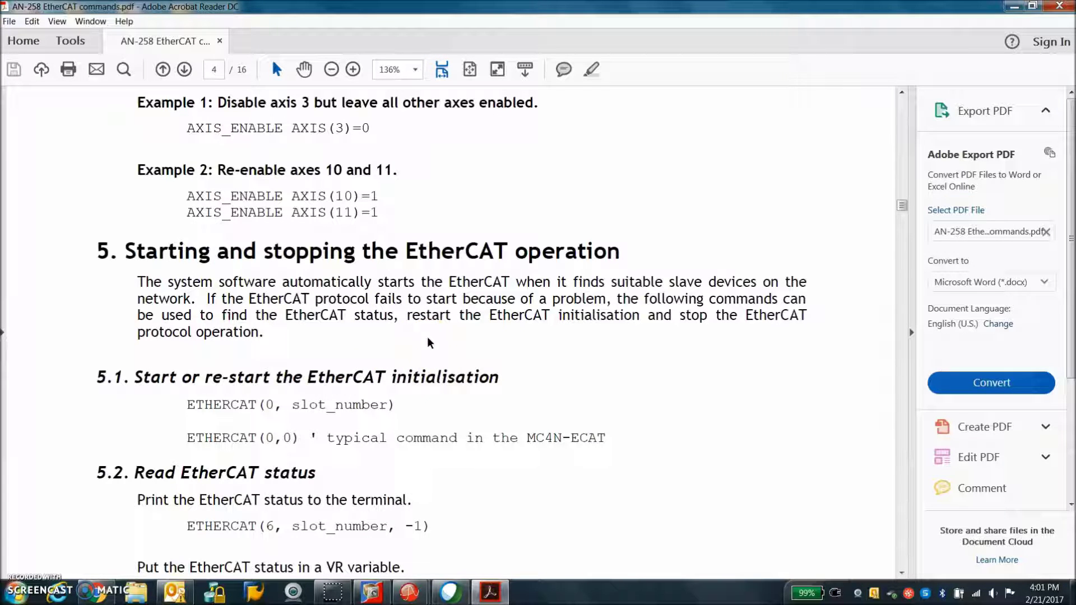
scroll(429, 341, "down", 3)
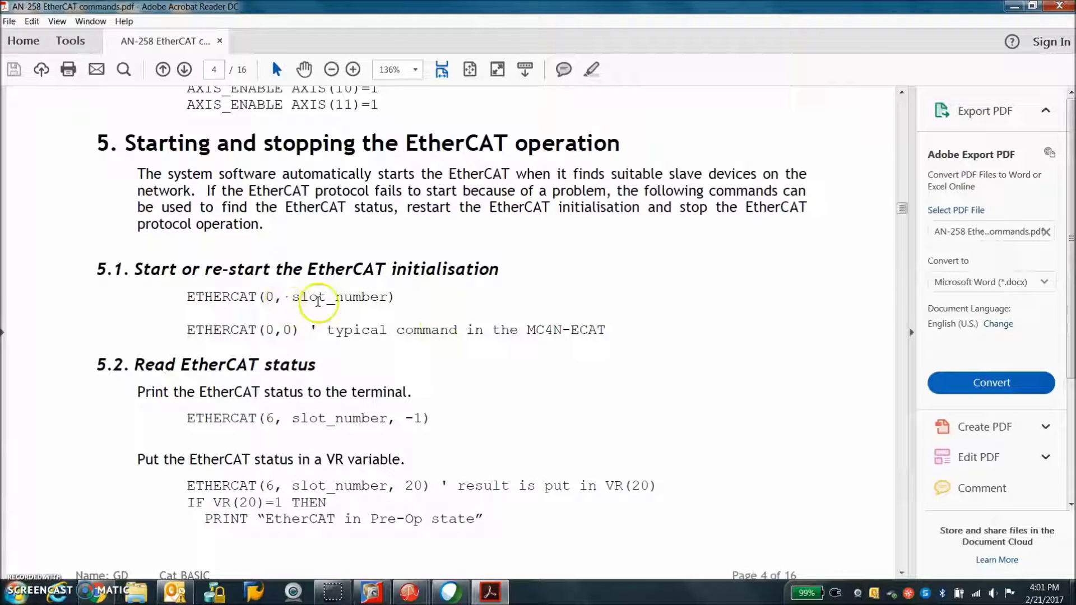
scroll(331, 388, "down", 3)
scroll(334, 402, "down", 4)
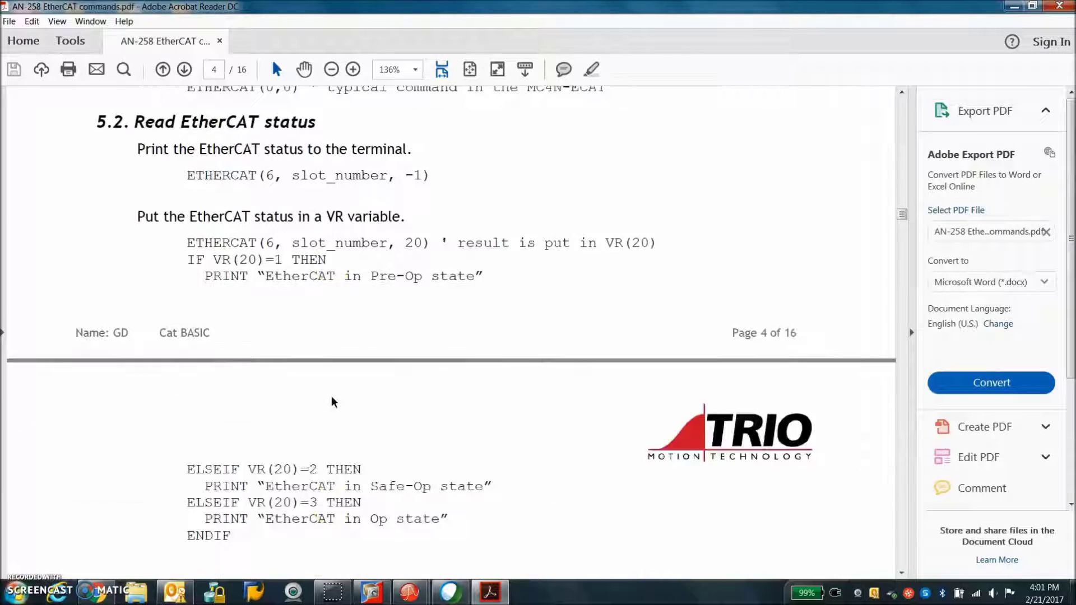
scroll(333, 401, "down", 4)
scroll(332, 397, "down", 10)
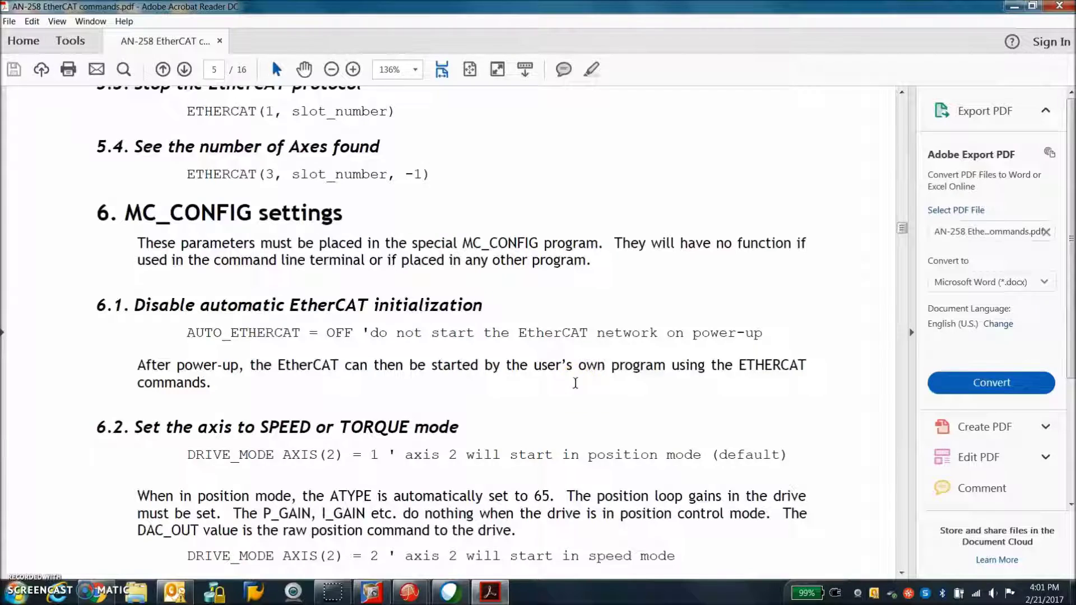
scroll(574, 384, "down", 2)
scroll(575, 384, "down", 2)
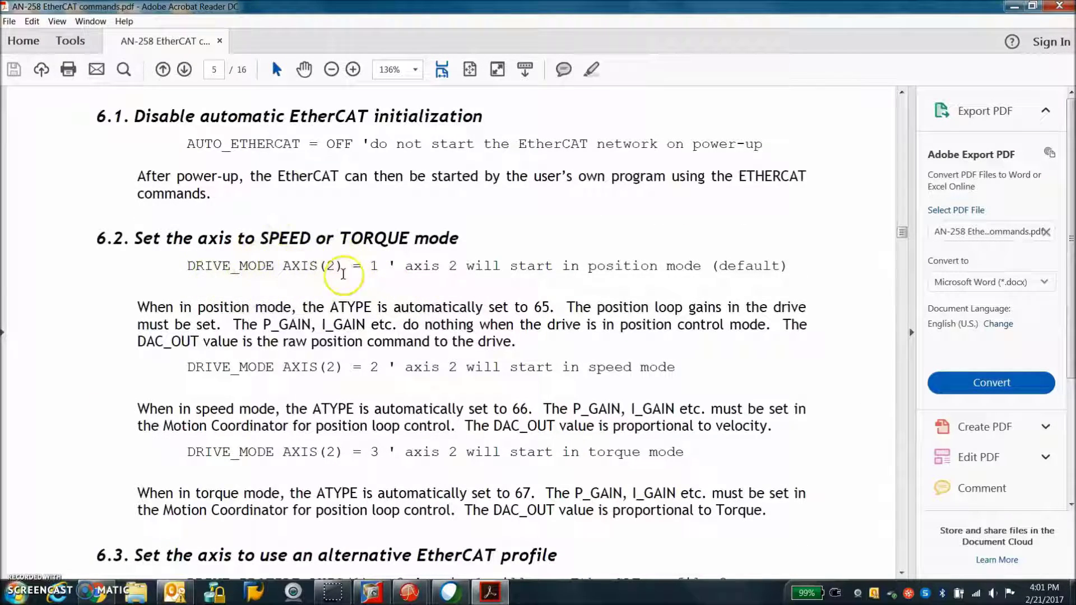
scroll(433, 336, "down", 2)
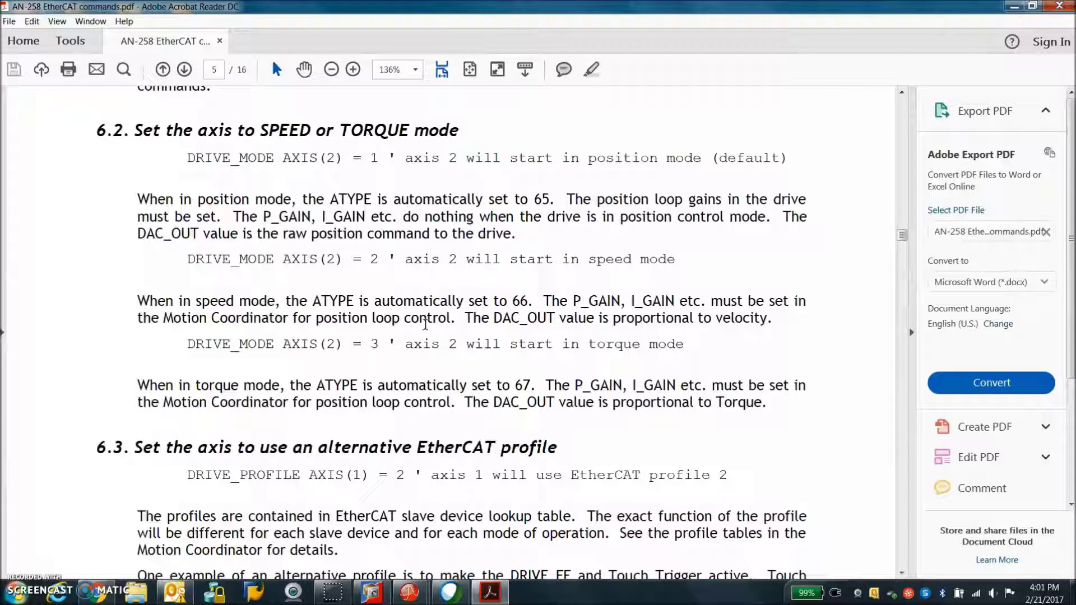
scroll(426, 324, "down", 5)
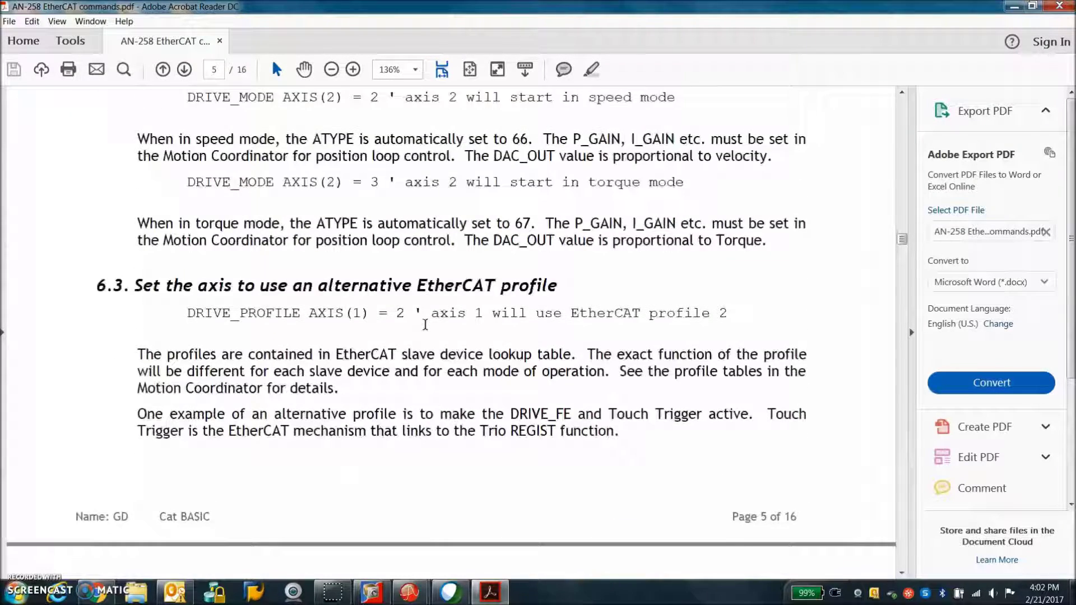
scroll(425, 325, "down", 12)
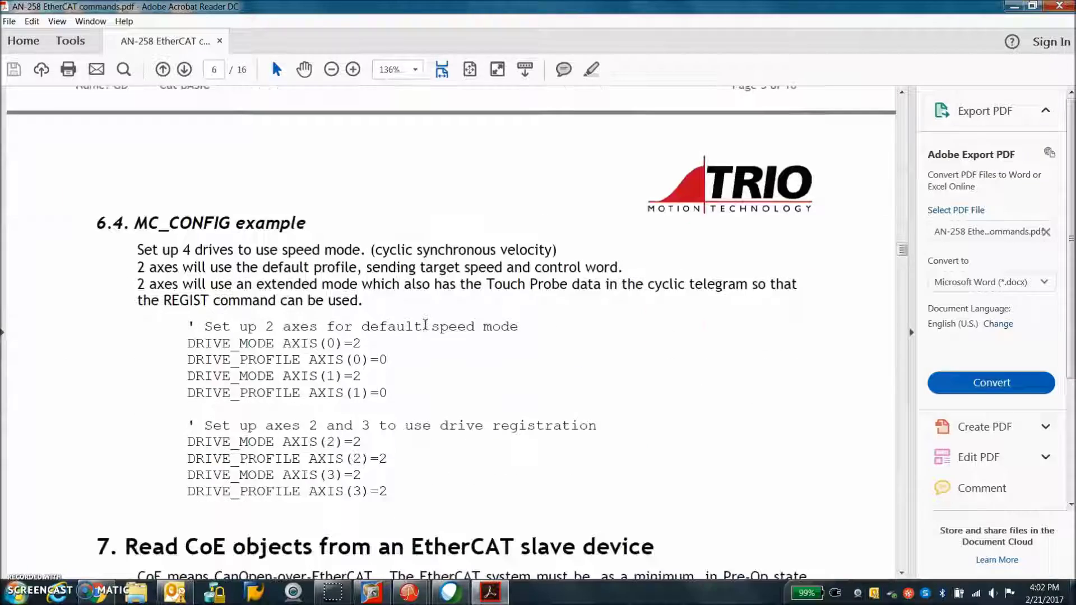
scroll(426, 325, "down", 3)
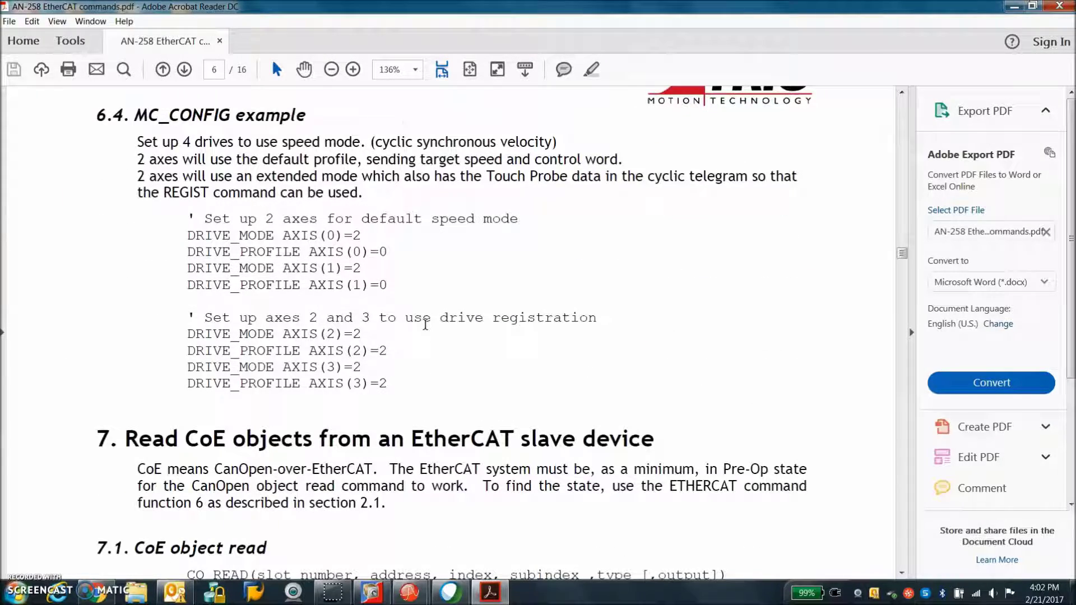
scroll(425, 324, "down", 9)
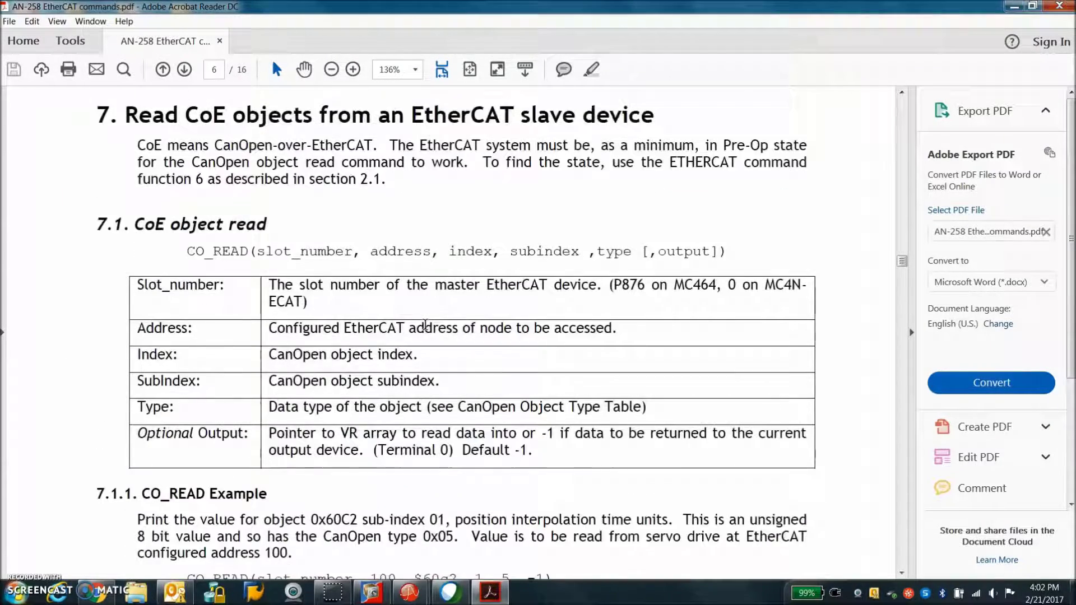
scroll(425, 324, "down", 6)
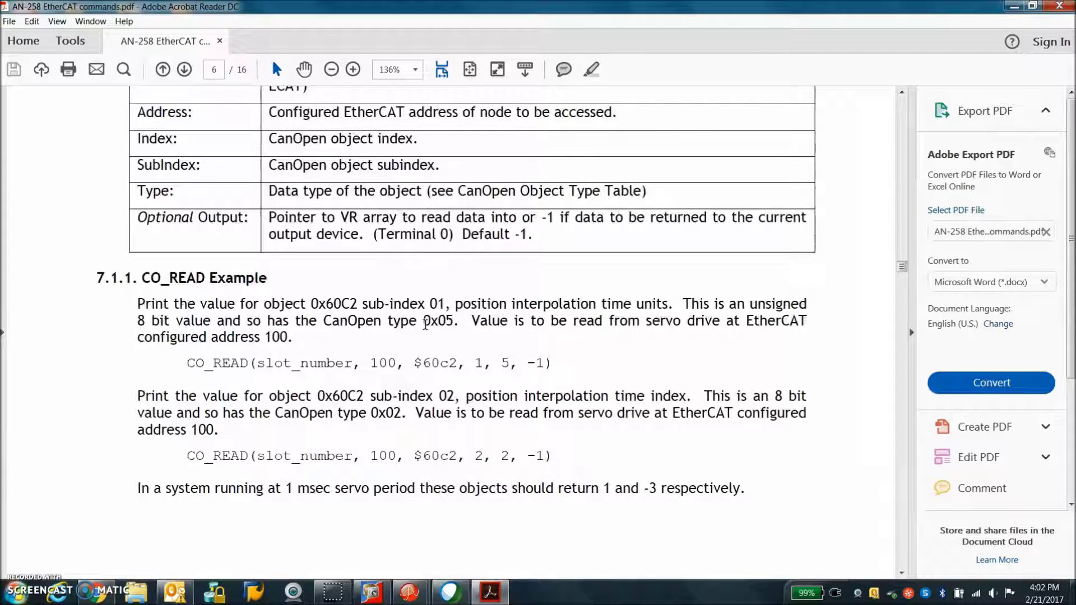
scroll(425, 324, "down", 3)
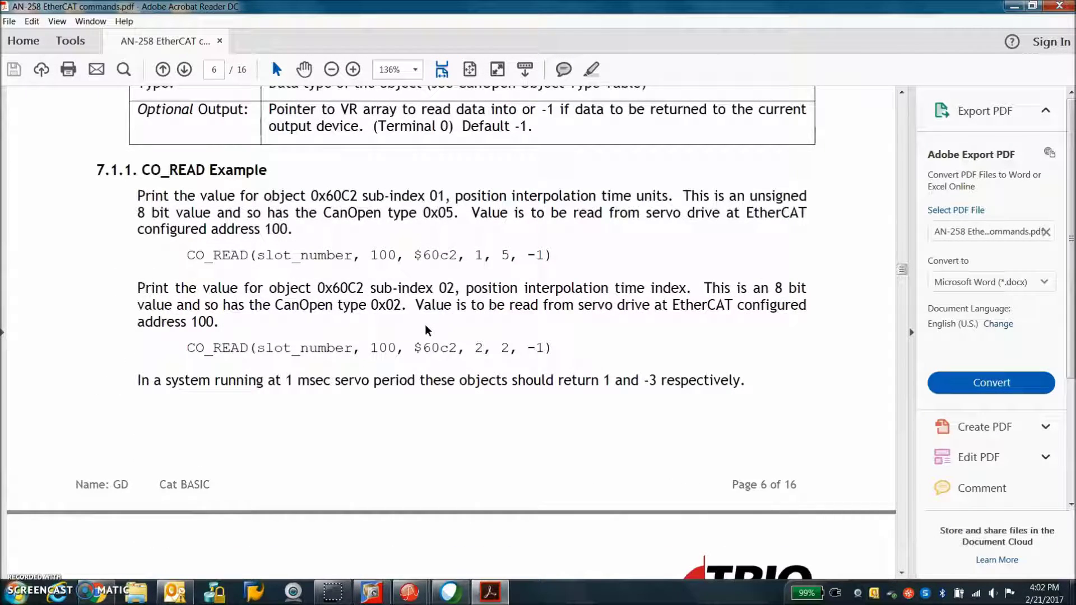
scroll(426, 325, "down", 1)
scroll(425, 324, "up", 2)
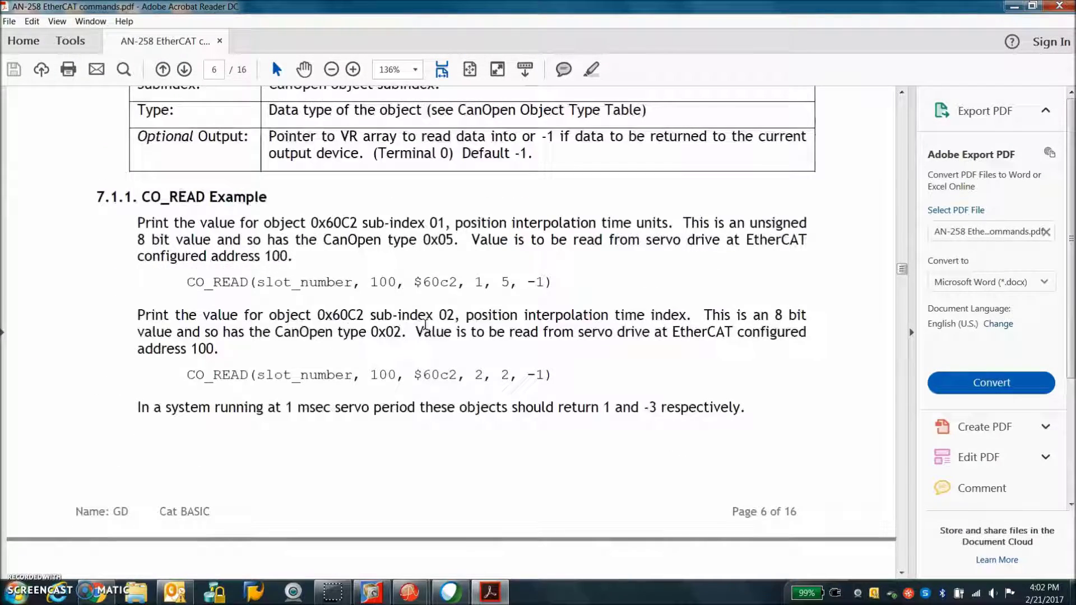
scroll(502, 340, "up", 4)
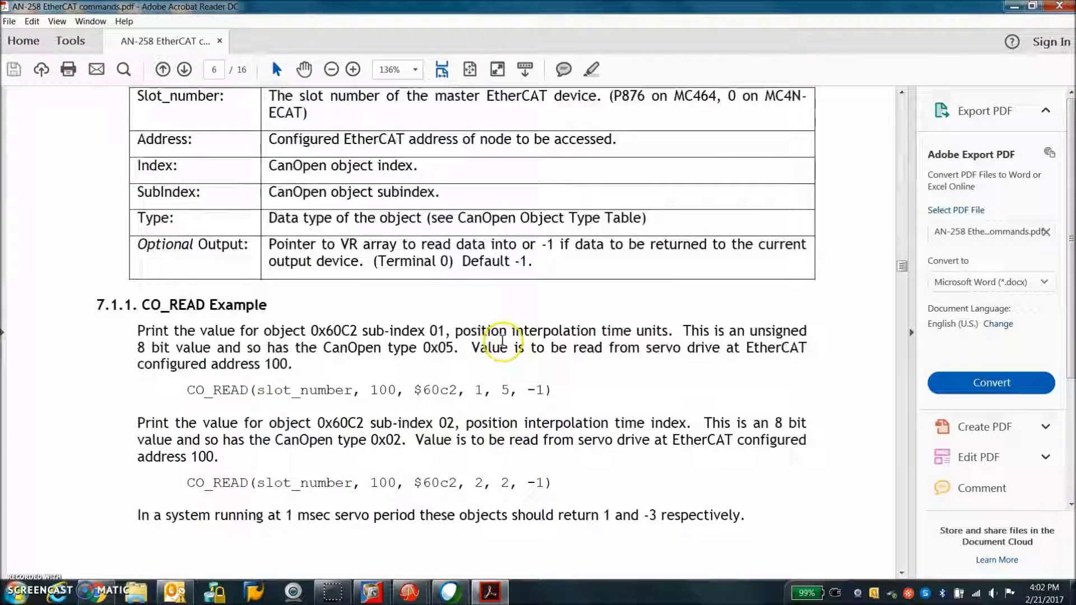
scroll(502, 340, "down", 2)
scroll(502, 341, "up", 3)
scroll(502, 340, "up", 1)
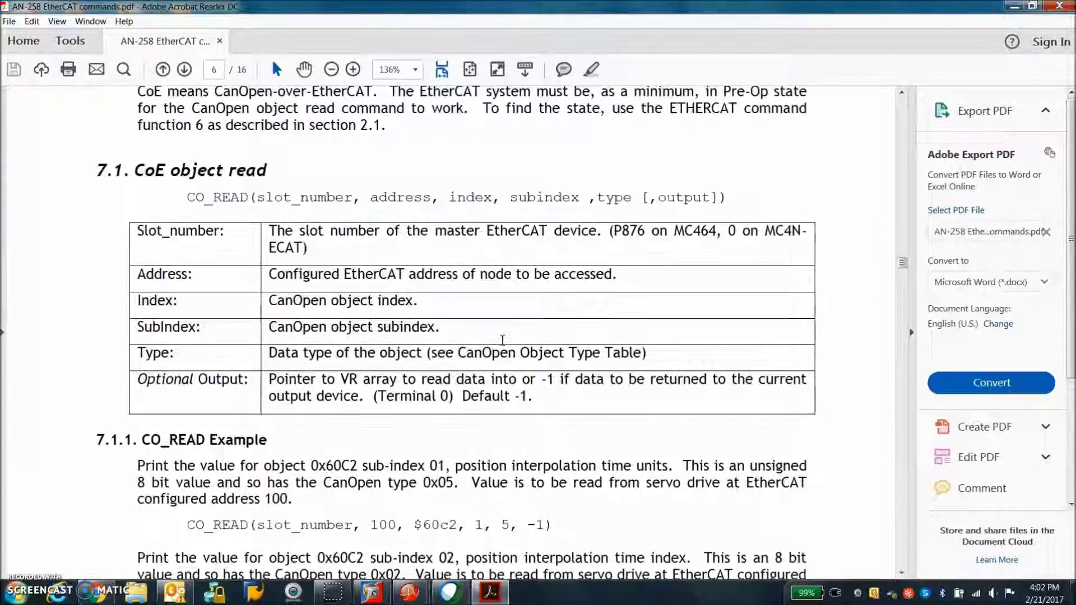
scroll(502, 340, "down", 7)
Step: Read AN-258 onward from page 9's RESET_SLAVE_ERROR section
scroll(503, 340, "down", 18)
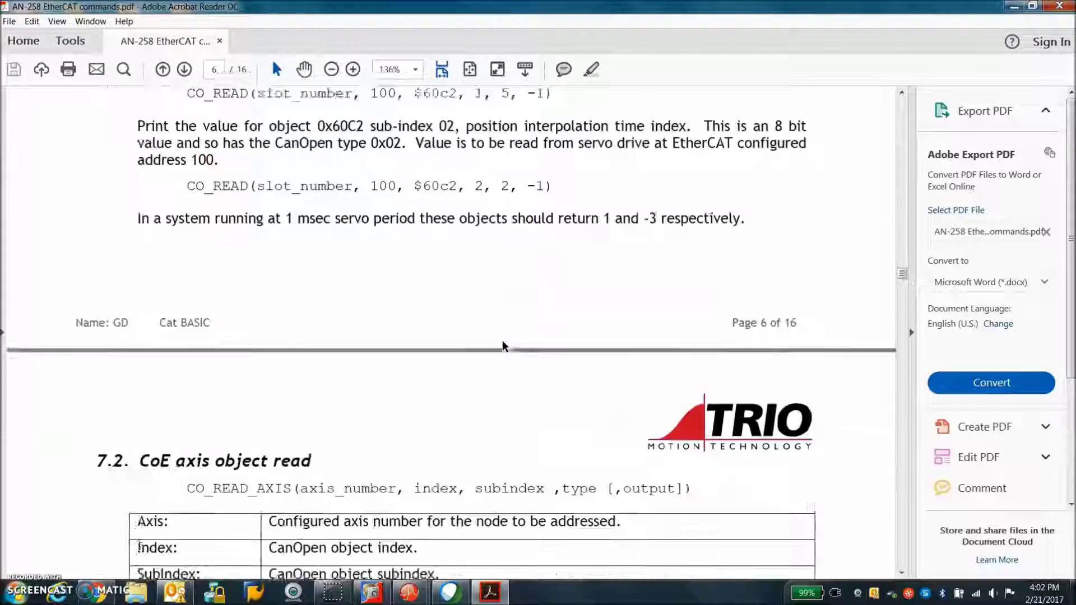
scroll(502, 340, "up", 3)
scroll(502, 340, "down", 18)
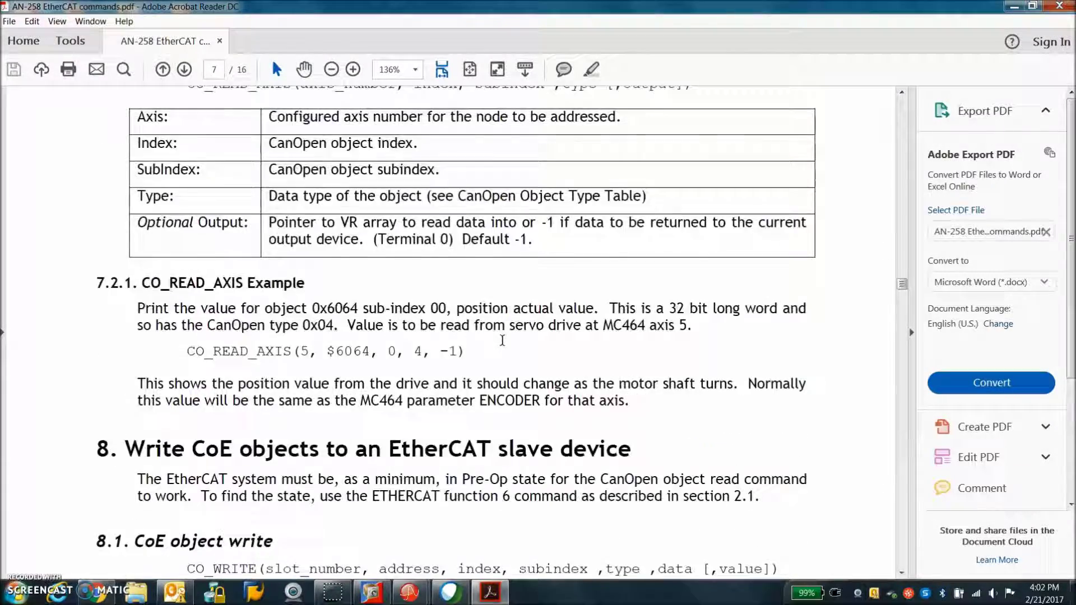
scroll(502, 340, "down", 20)
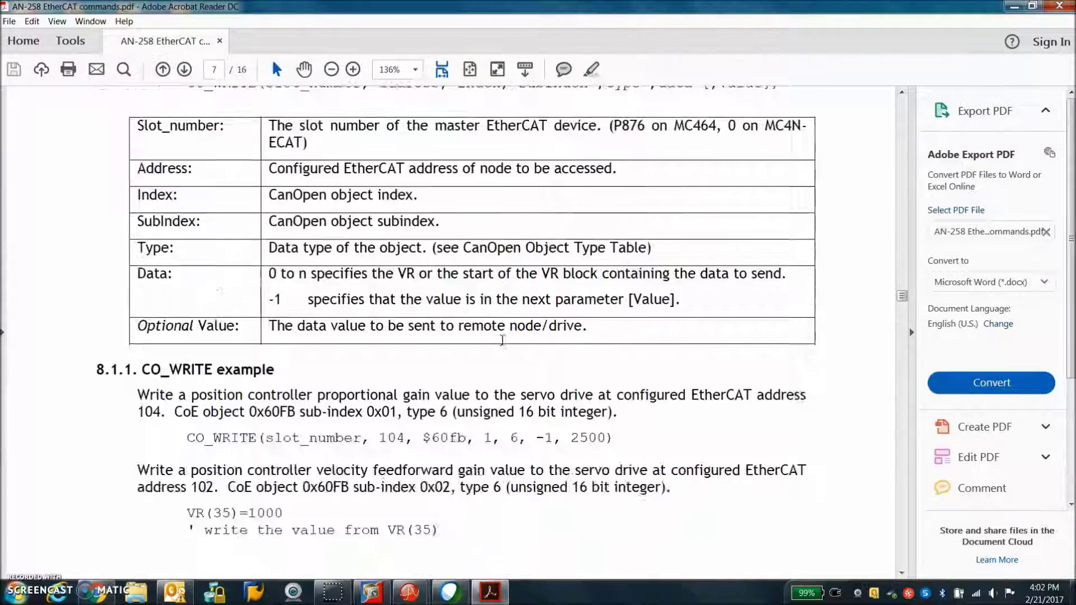
scroll(502, 341, "down", 20)
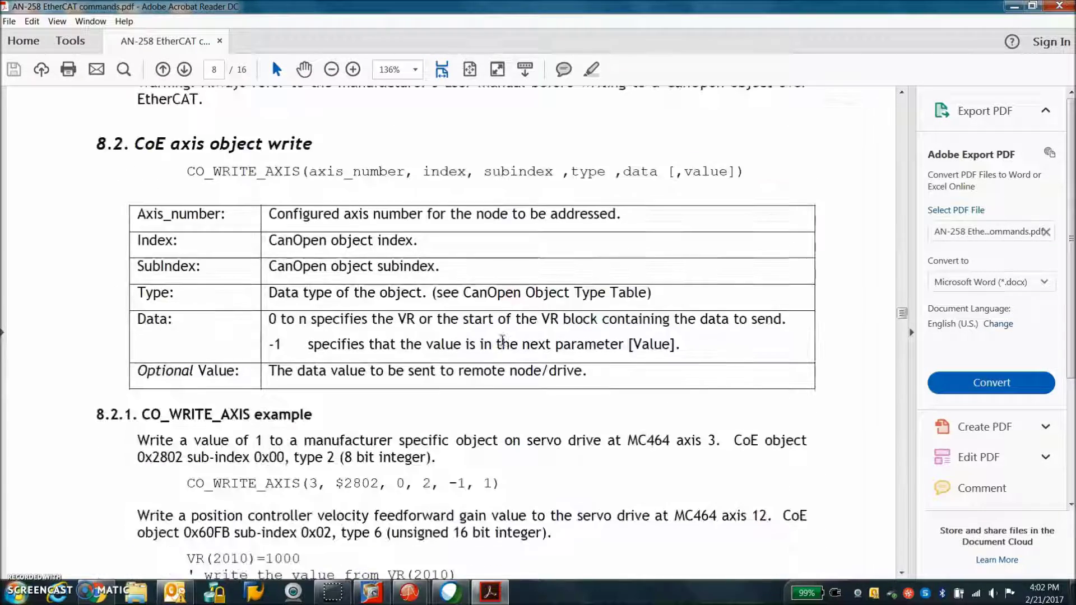
scroll(505, 345, "down", 5)
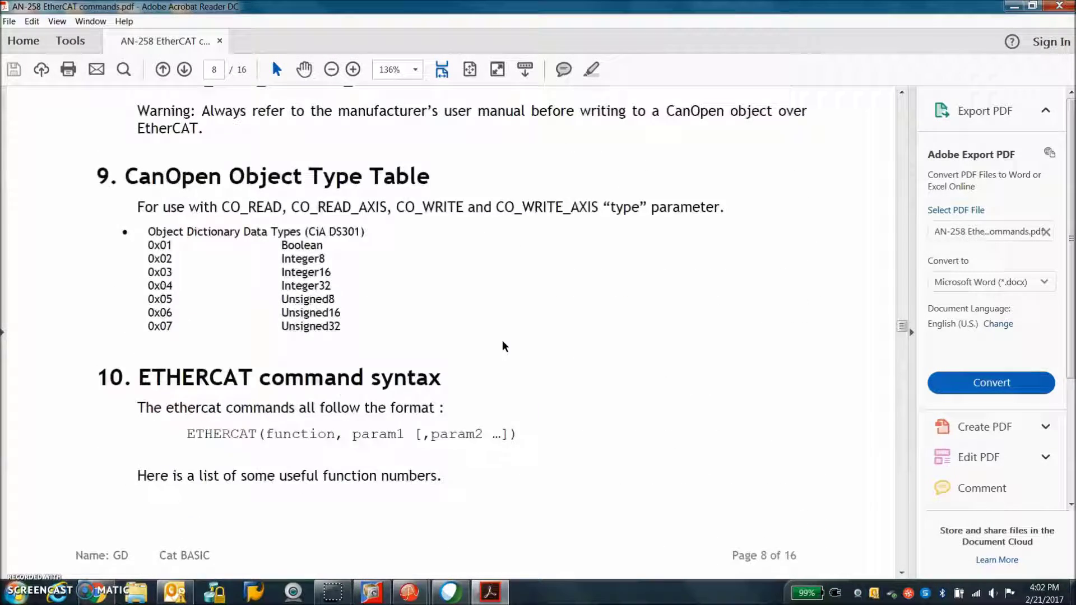
scroll(505, 346, "up", 1)
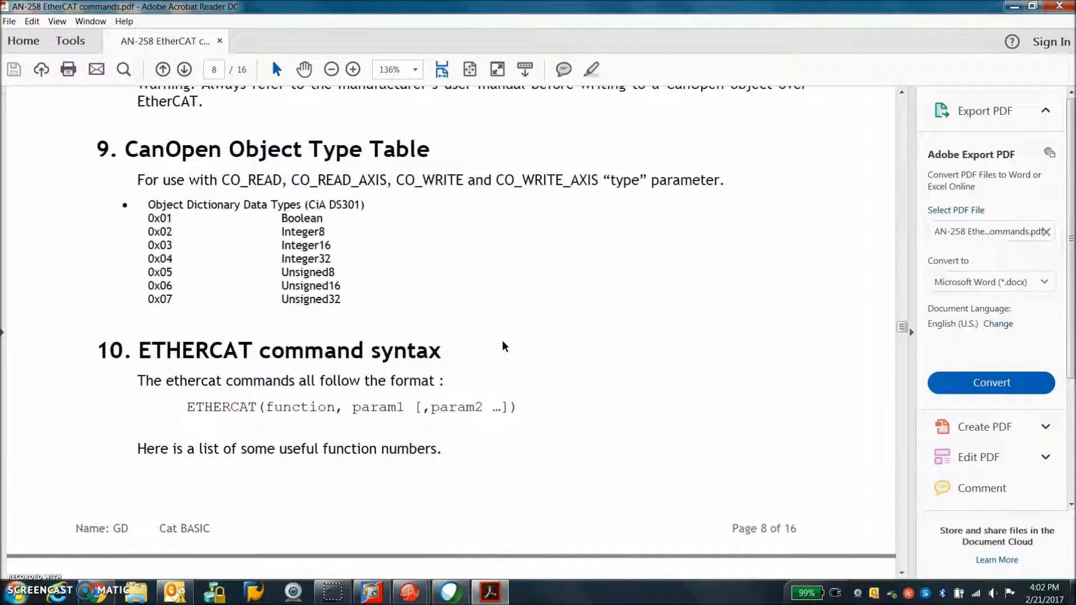
scroll(505, 345, "down", 17)
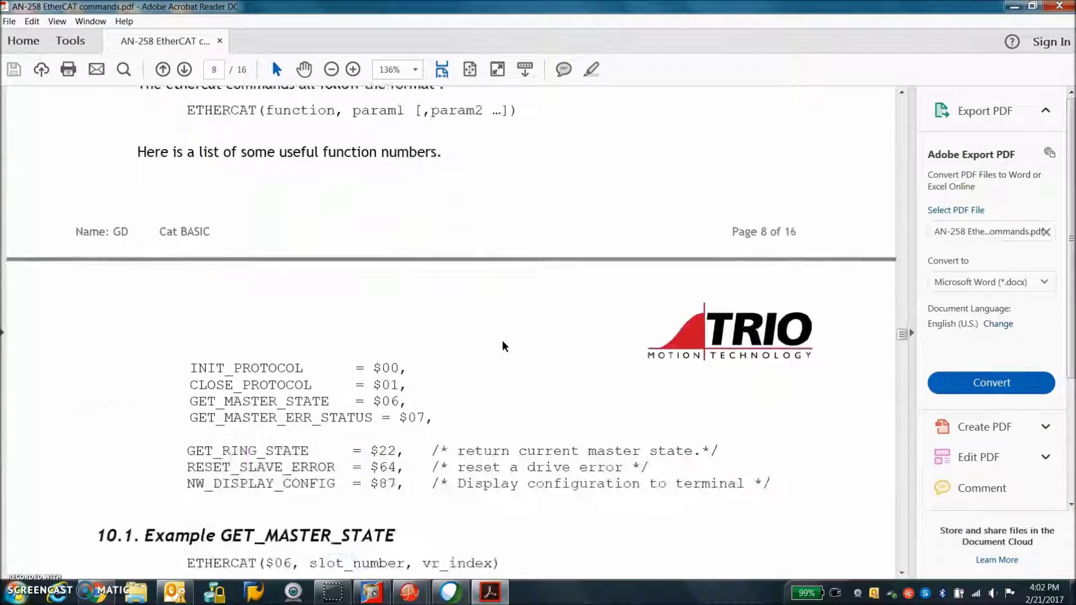
scroll(505, 346, "down", 11)
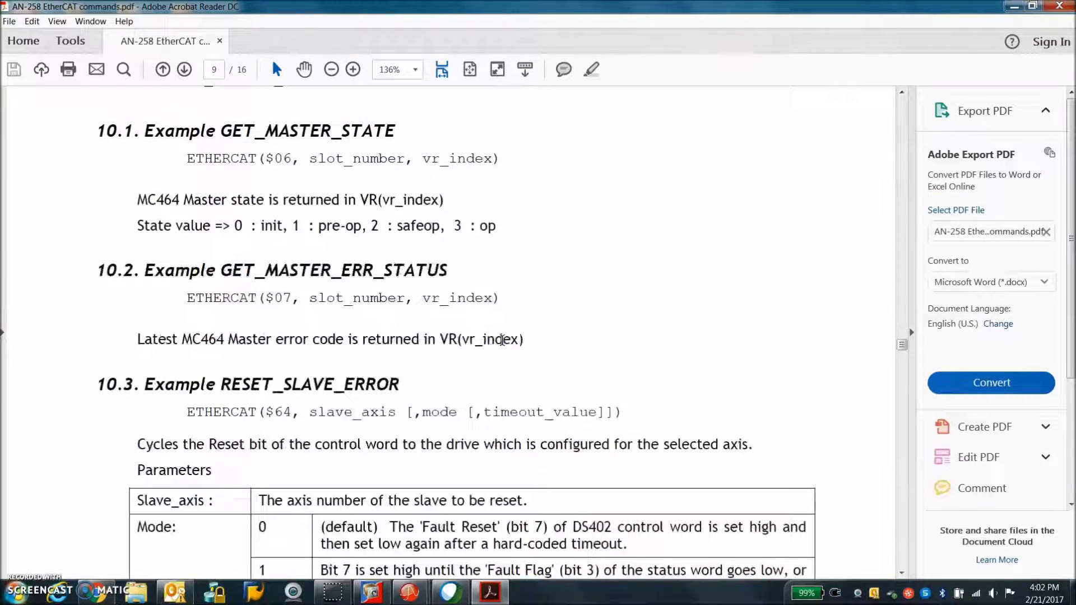
scroll(505, 345, "down", 20)
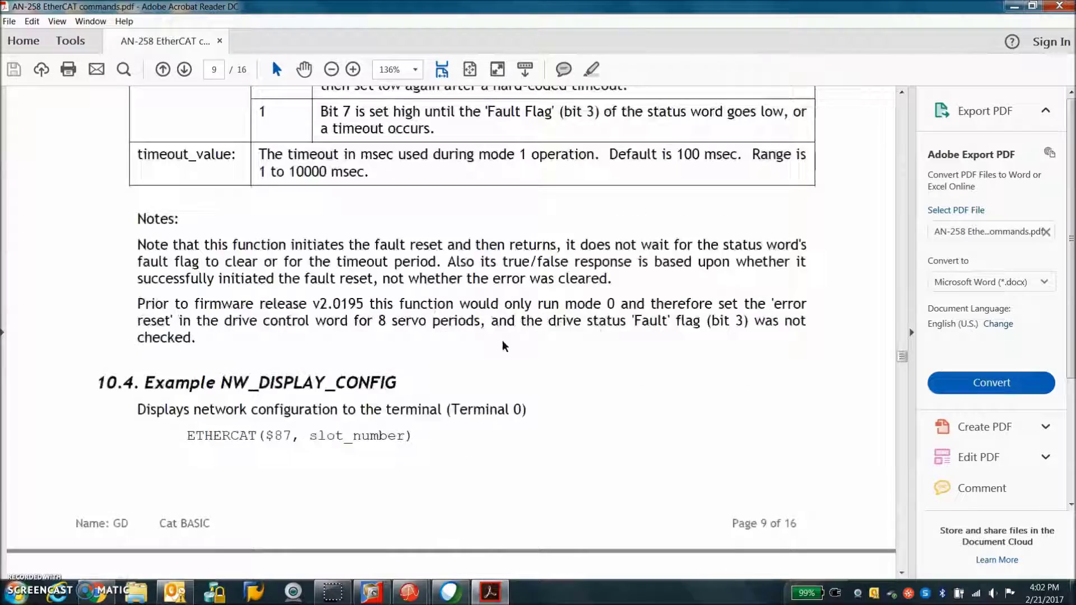
scroll(504, 345, "down", 20)
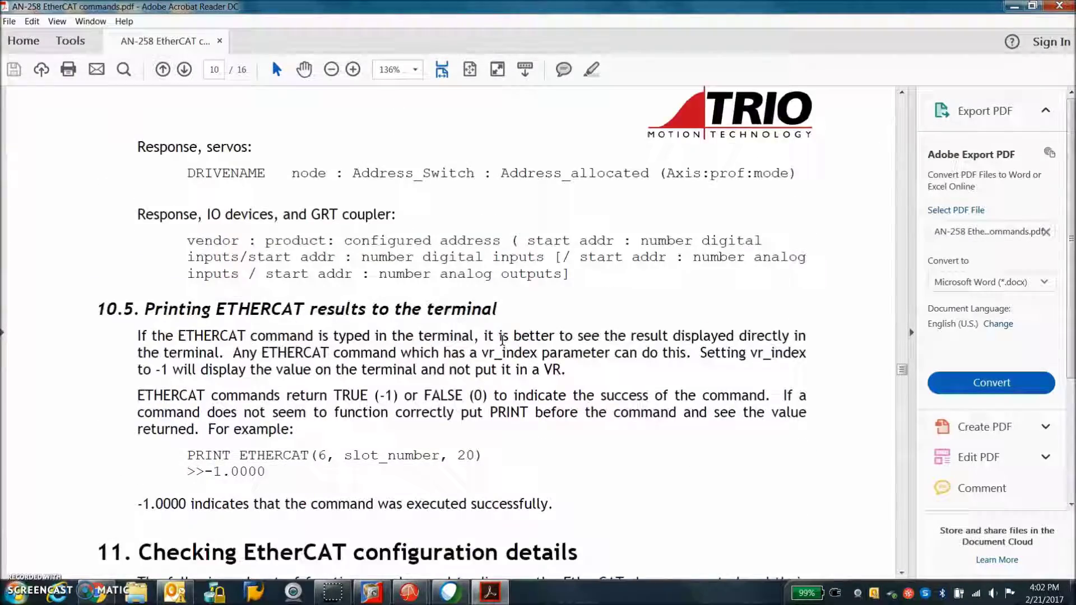
scroll(505, 346, "down", 17)
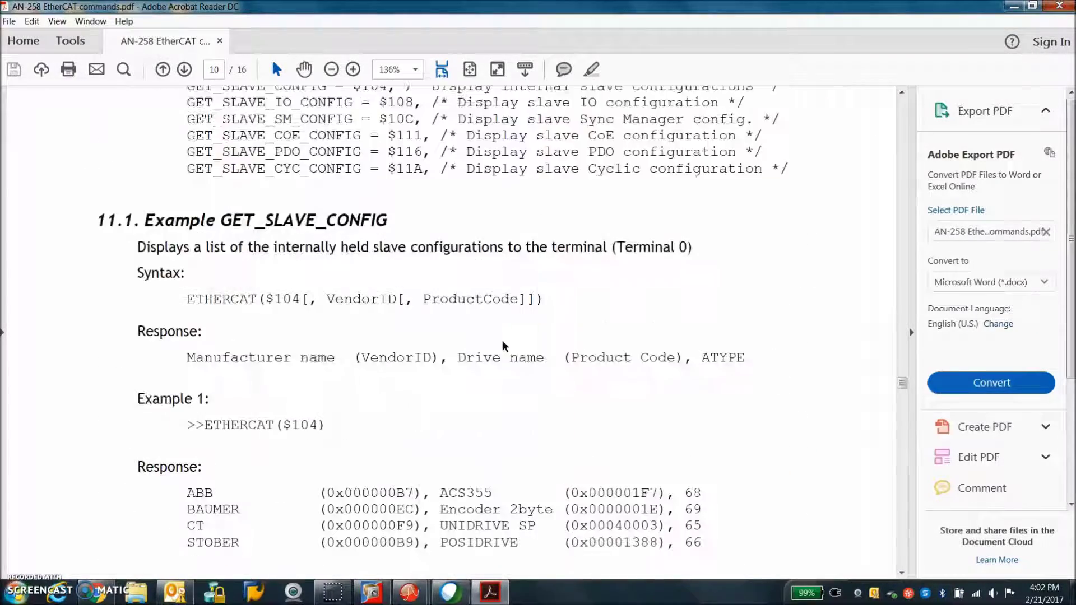
scroll(504, 345, "down", 16)
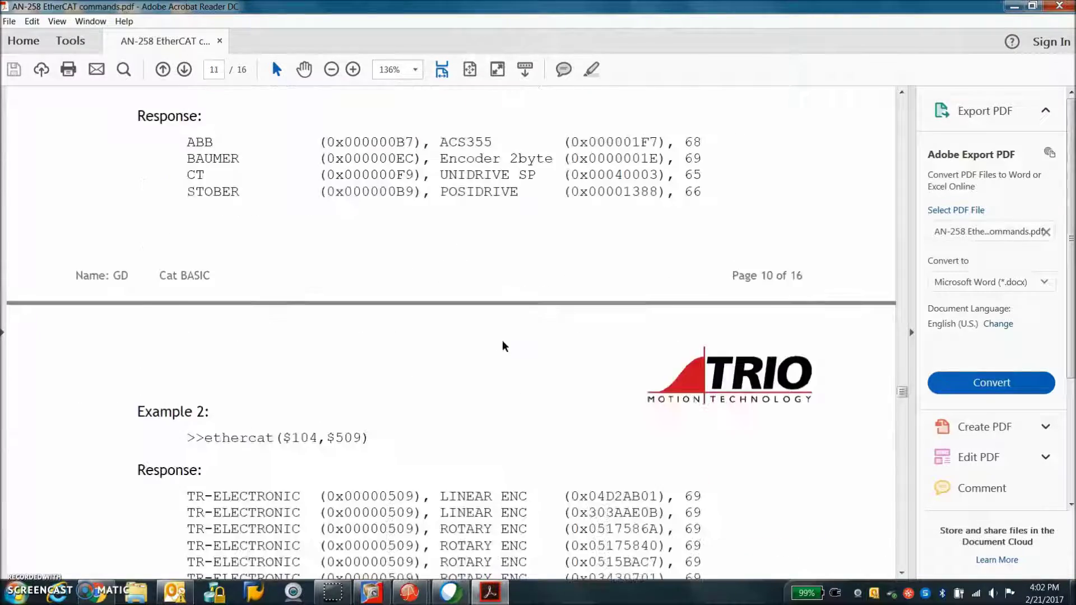
scroll(503, 340, "down", 20)
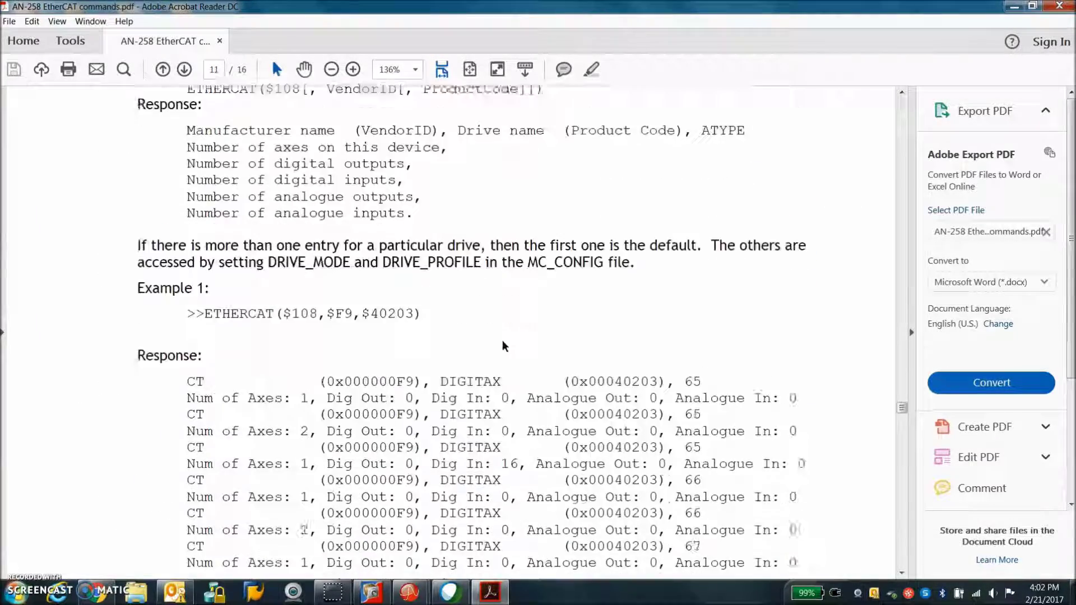
scroll(504, 346, "down", 20)
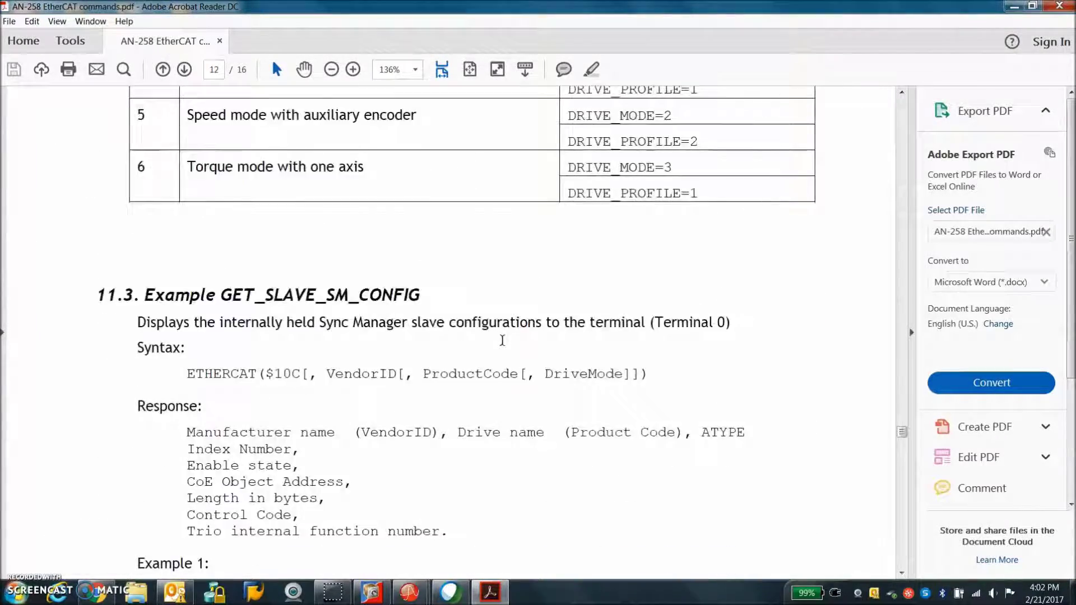
scroll(504, 345, "down", 20)
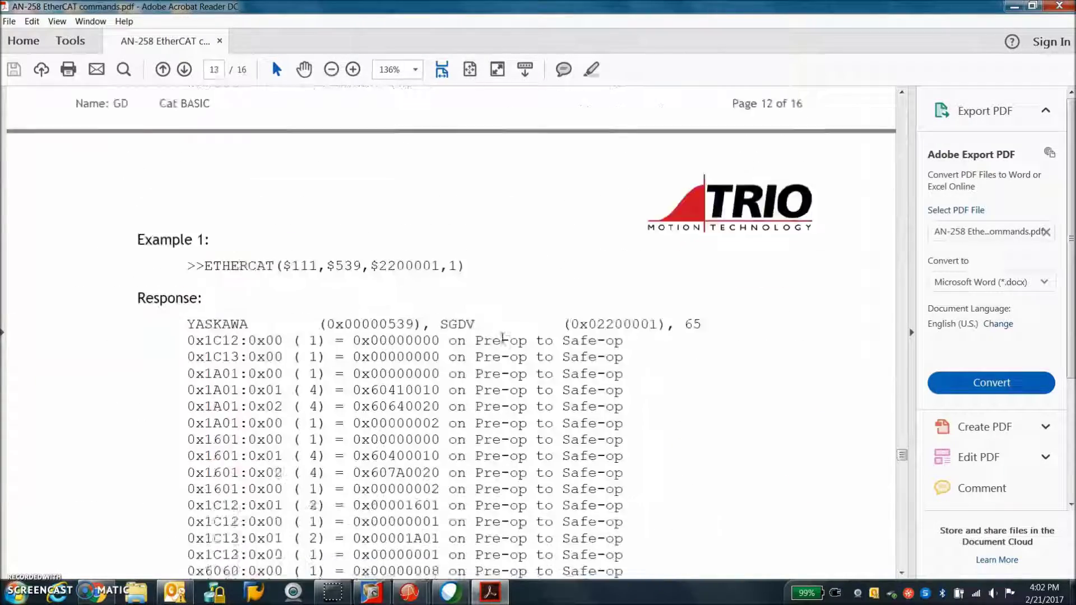
scroll(503, 338, "down", 20)
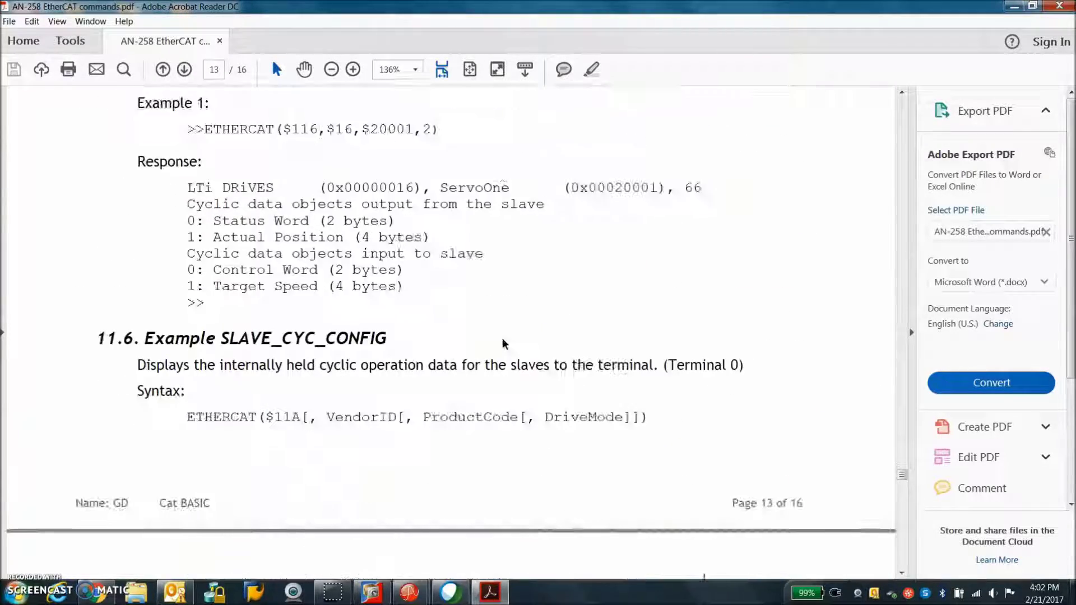
scroll(503, 344, "down", 16)
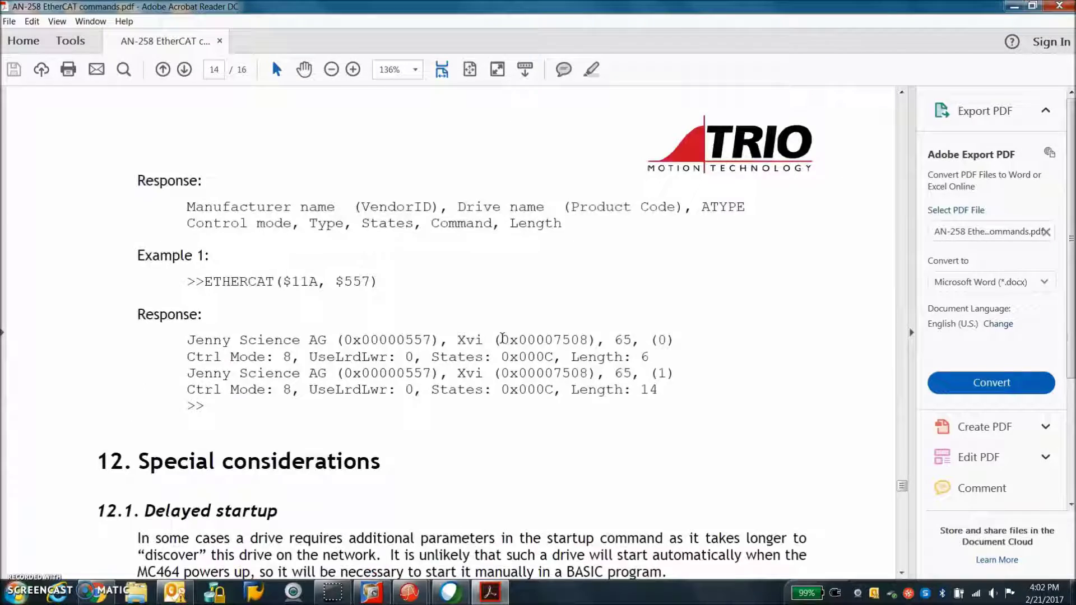
scroll(504, 344, "down", 9)
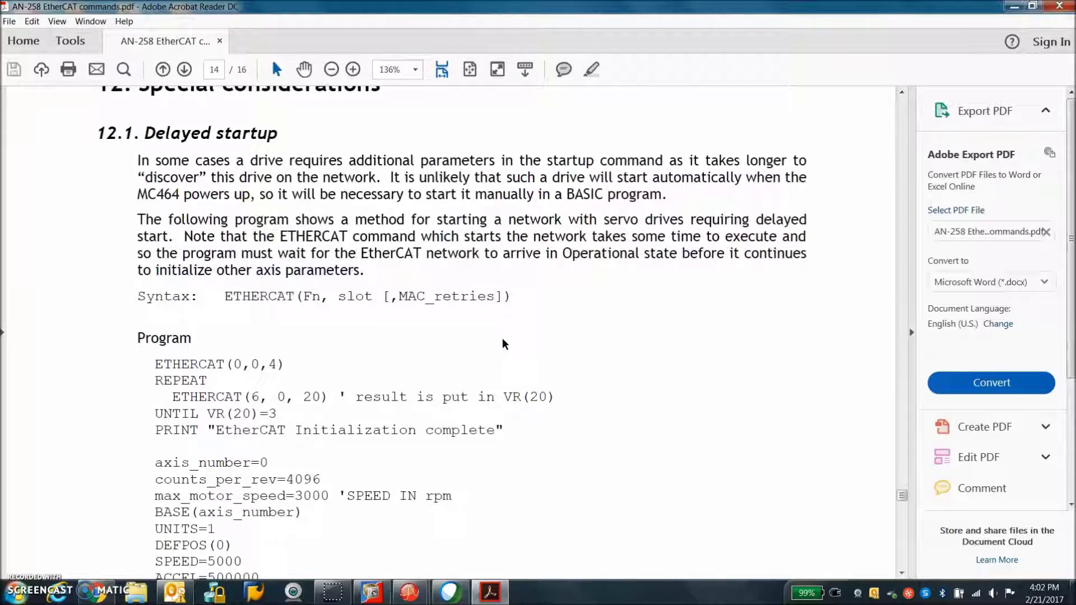
Step: Reach the Glossary on page 15 and close Acrobat Reader
scroll(503, 344, "up", 3)
scroll(503, 343, "down", 4)
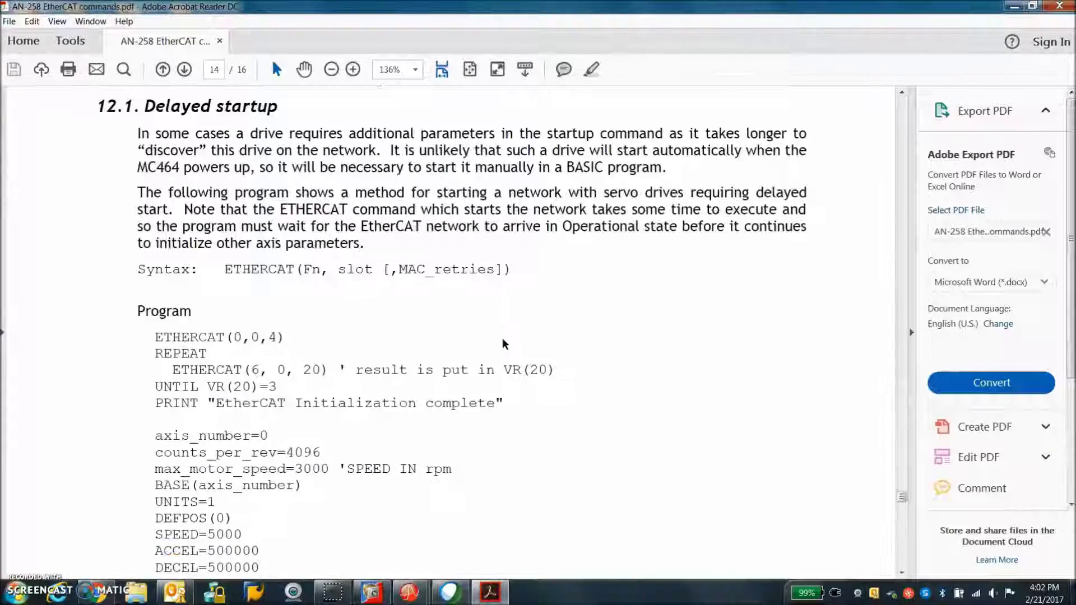
scroll(503, 343, "down", 8)
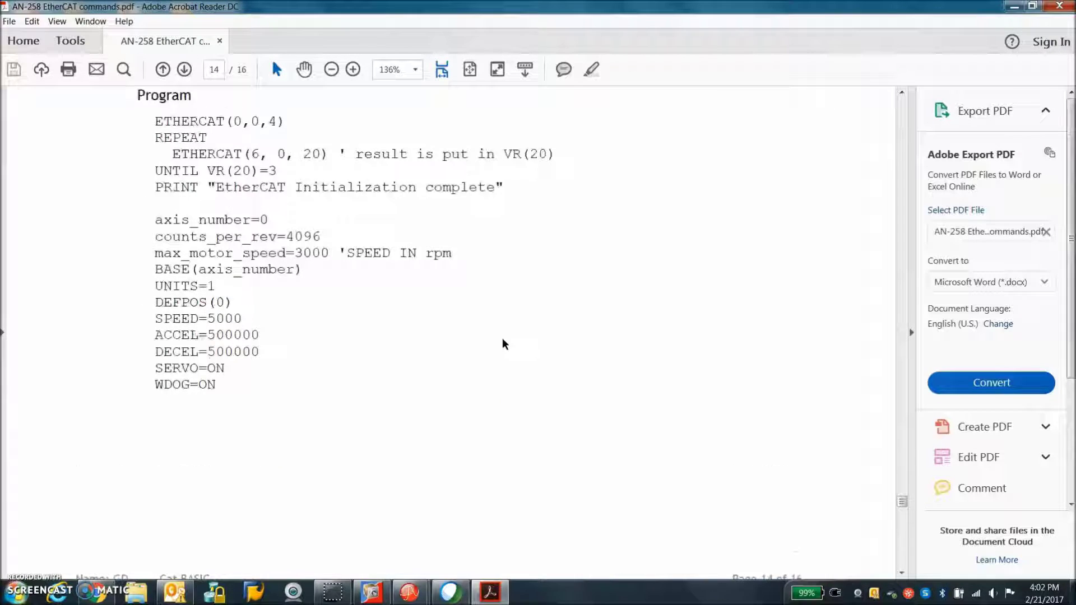
scroll(502, 337, "down", 4)
scroll(502, 338, "up", 3)
scroll(502, 338, "down", 9)
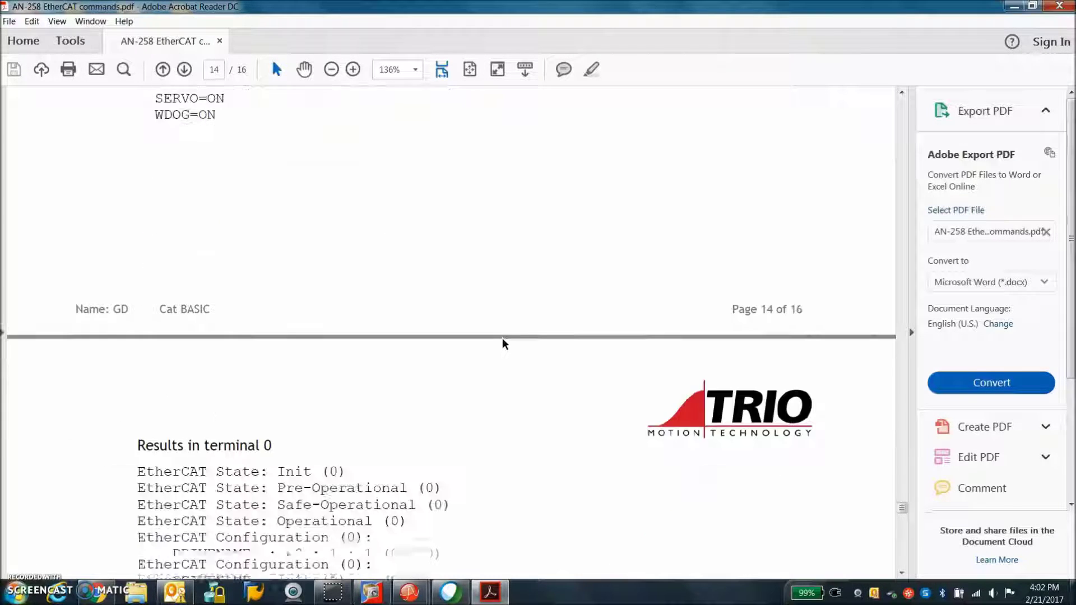
scroll(502, 338, "down", 15)
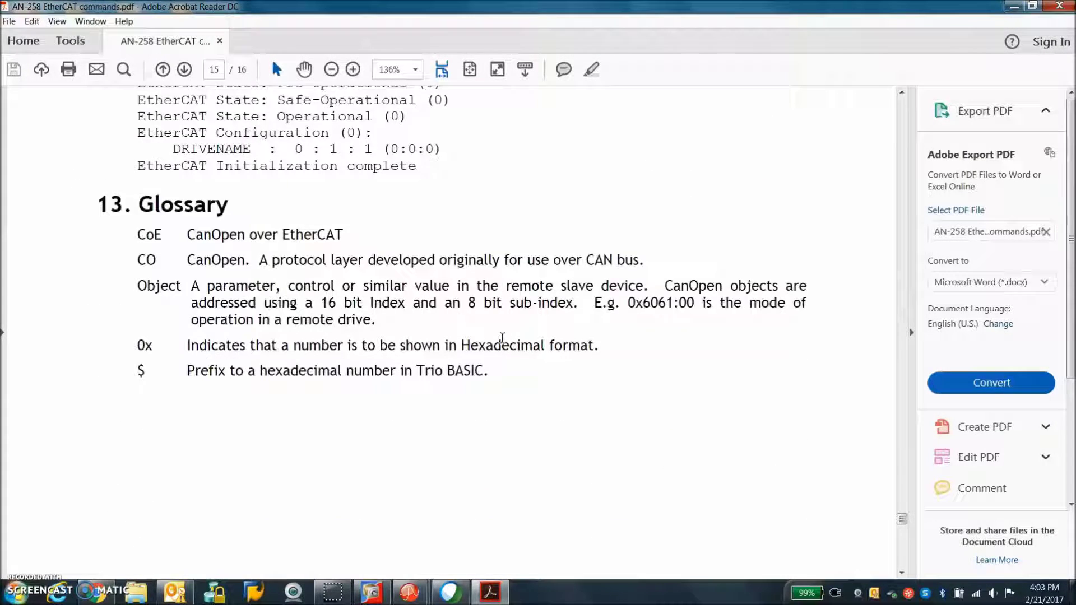
scroll(502, 338, "down", 7)
left_click(1059, 6)
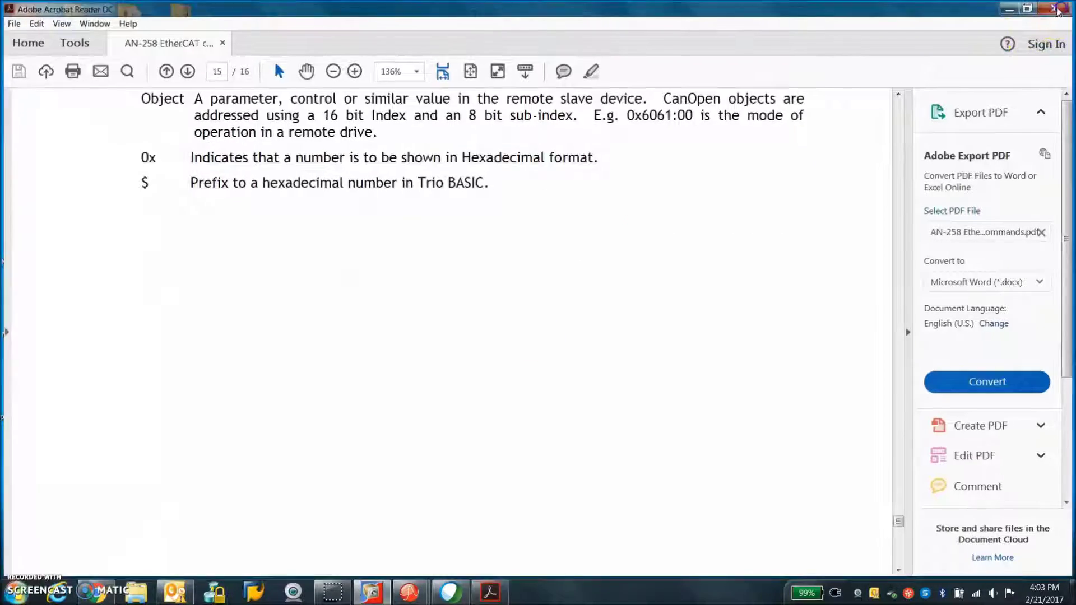
Step: Open the Comms 6 EtherCAT deck and go to slide 3, EtherCAT Functions
double_click(75, 390)
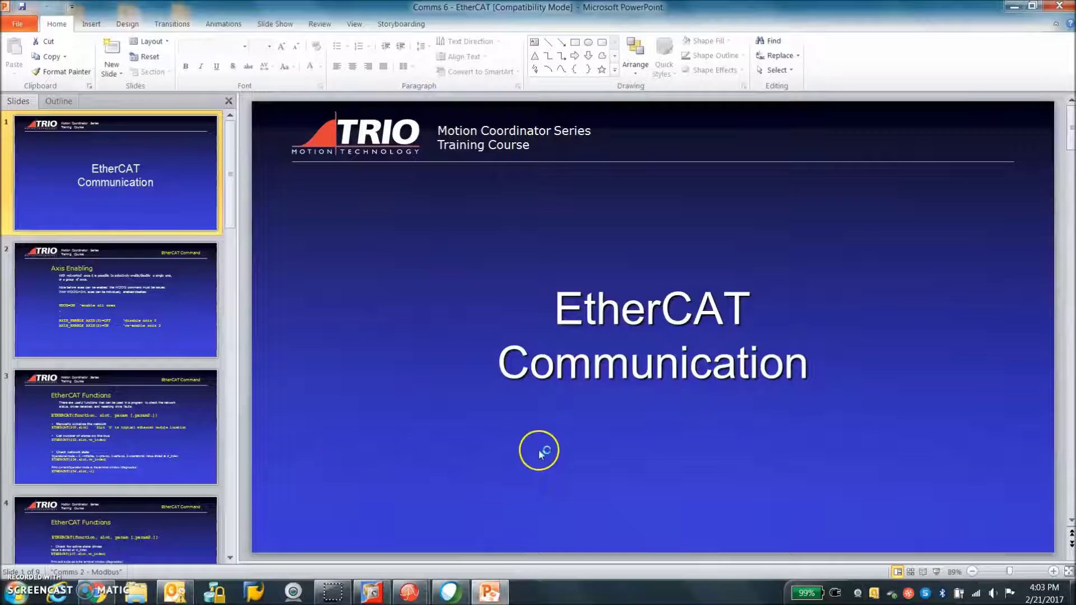
scroll(543, 446, "down", 1)
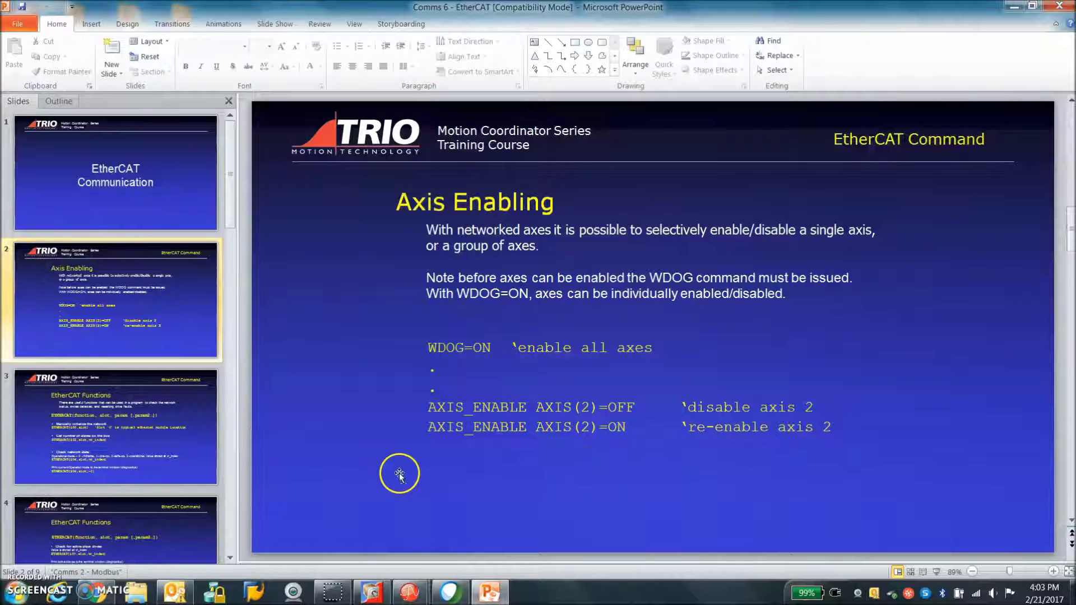
scroll(399, 474, "down", 1)
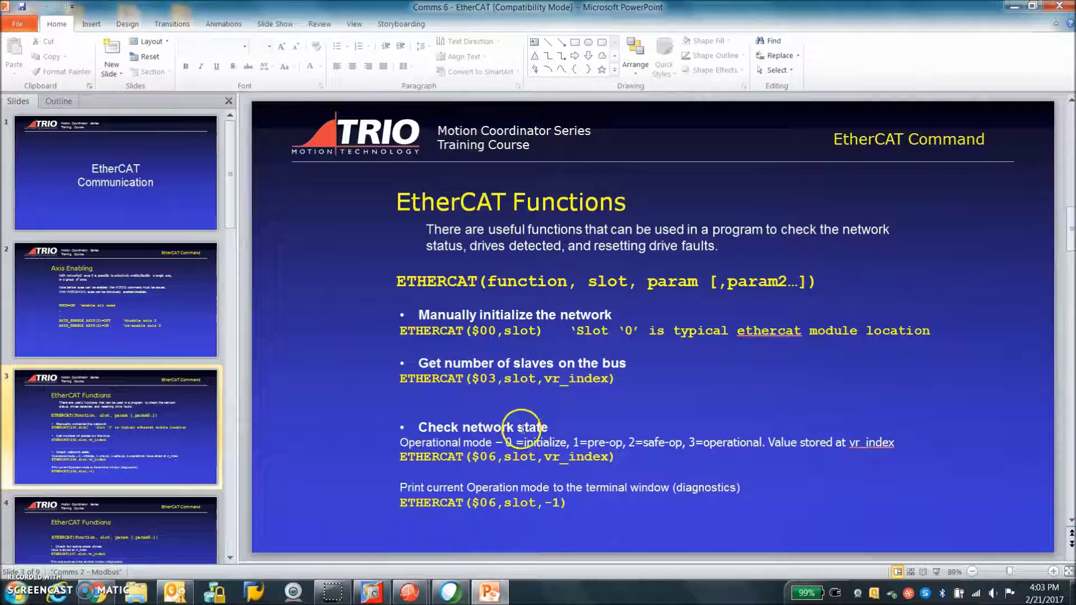
Step: Page through slides 5–9, past the CO_WRITE functions, ending on slide 8 MC_CONFIG file
scroll(560, 429, "down", 2)
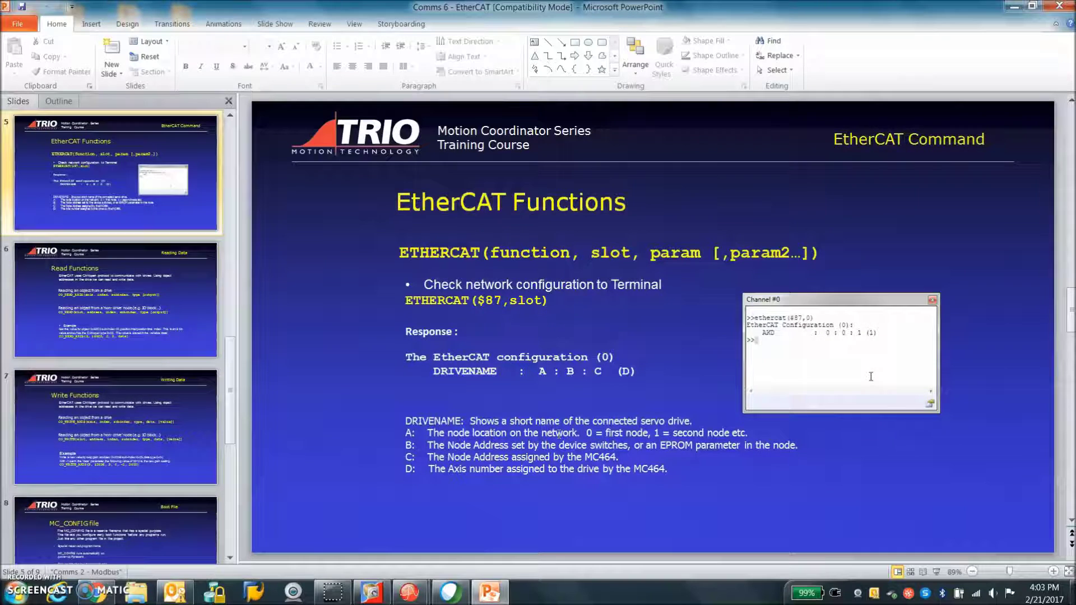
scroll(559, 433, "down", 1)
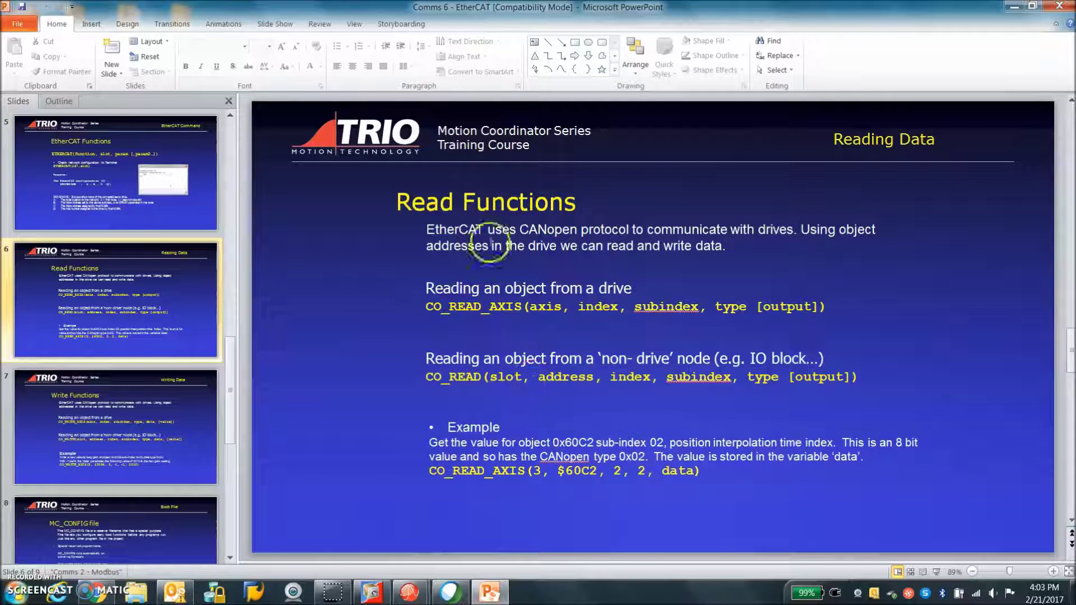
scroll(499, 354, "down", 1)
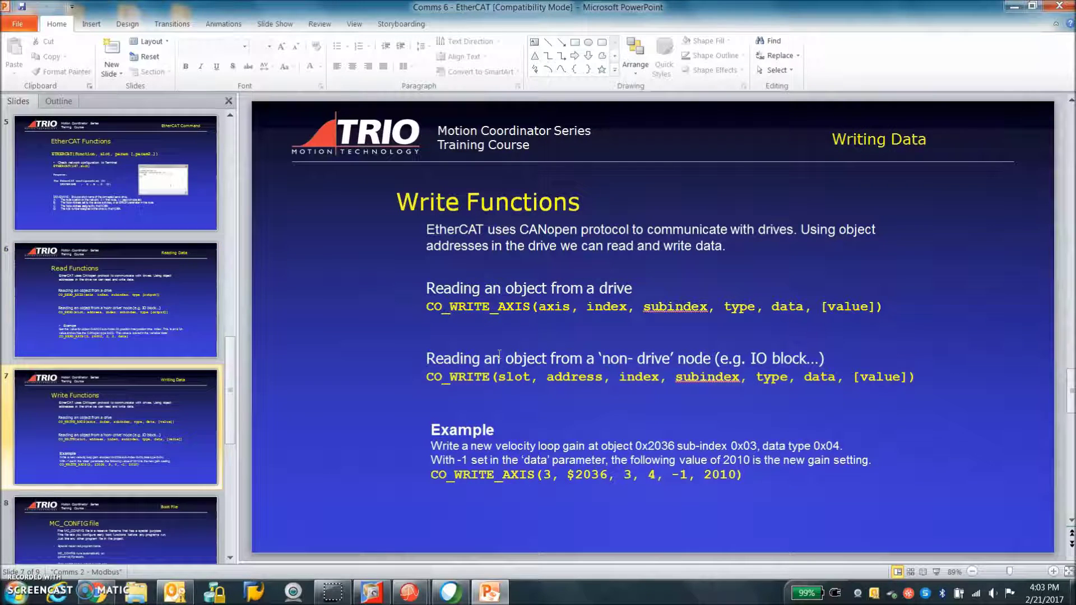
scroll(499, 355, "down", 1)
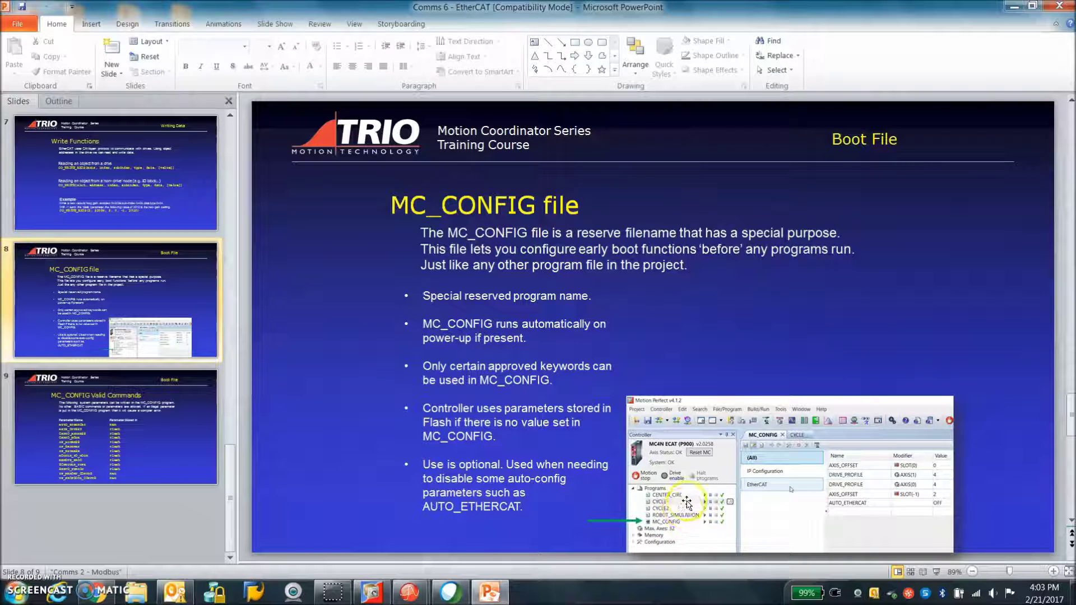
scroll(500, 464, "down", 1)
scroll(501, 464, "down", 2)
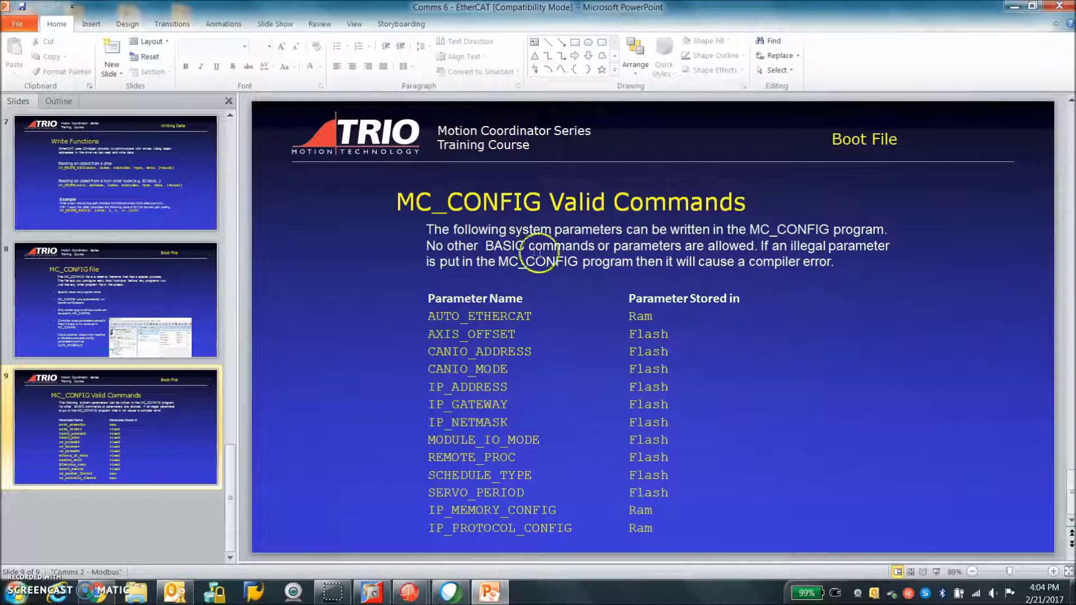
key("Page_Up")
key("Page_Up")
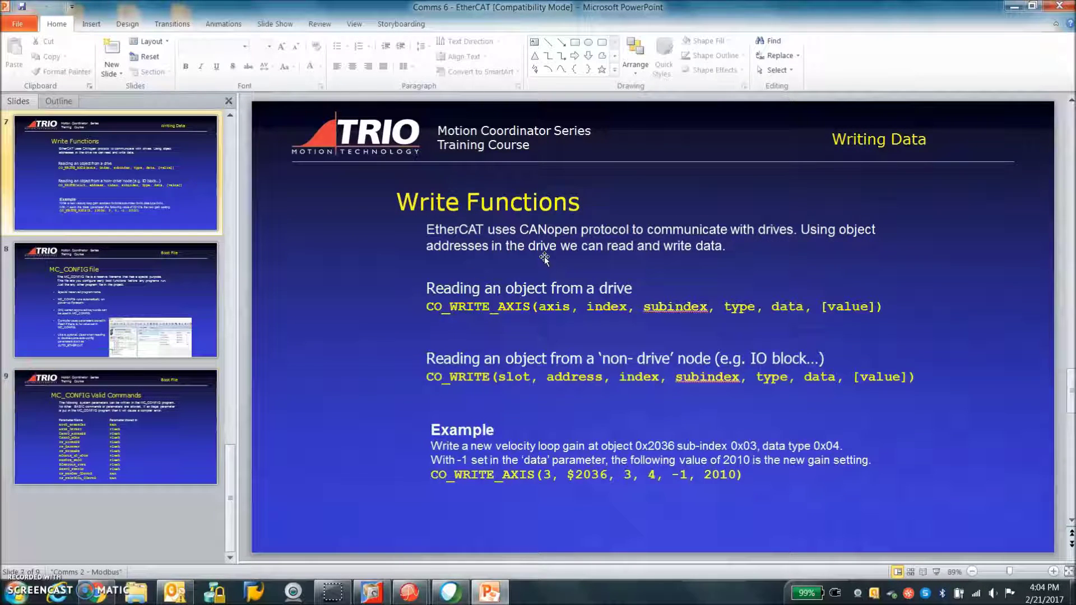
key("Page_Down")
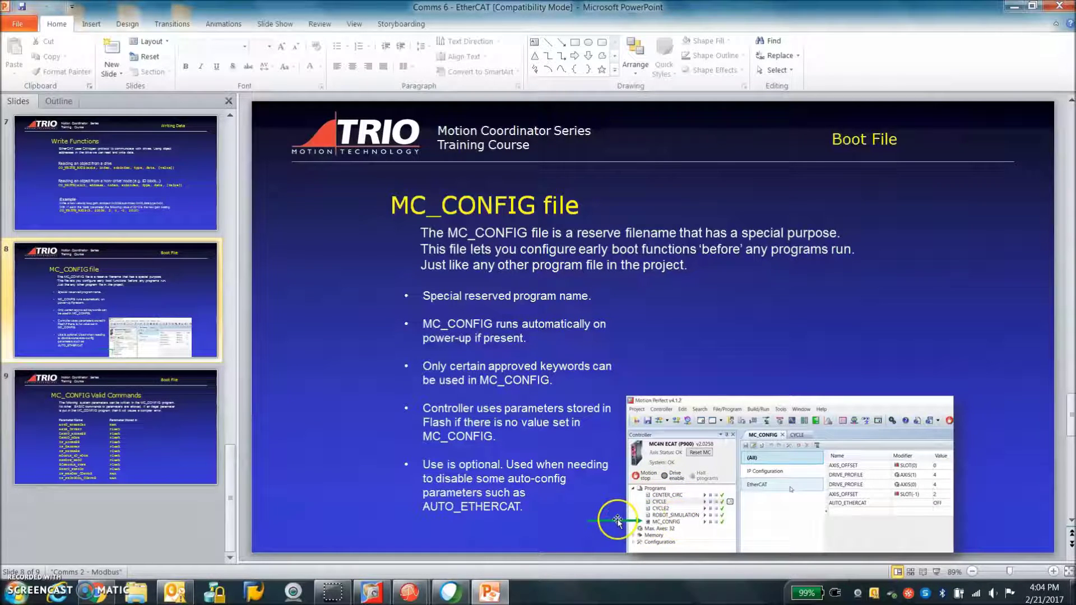
scroll(617, 520, "down", 1)
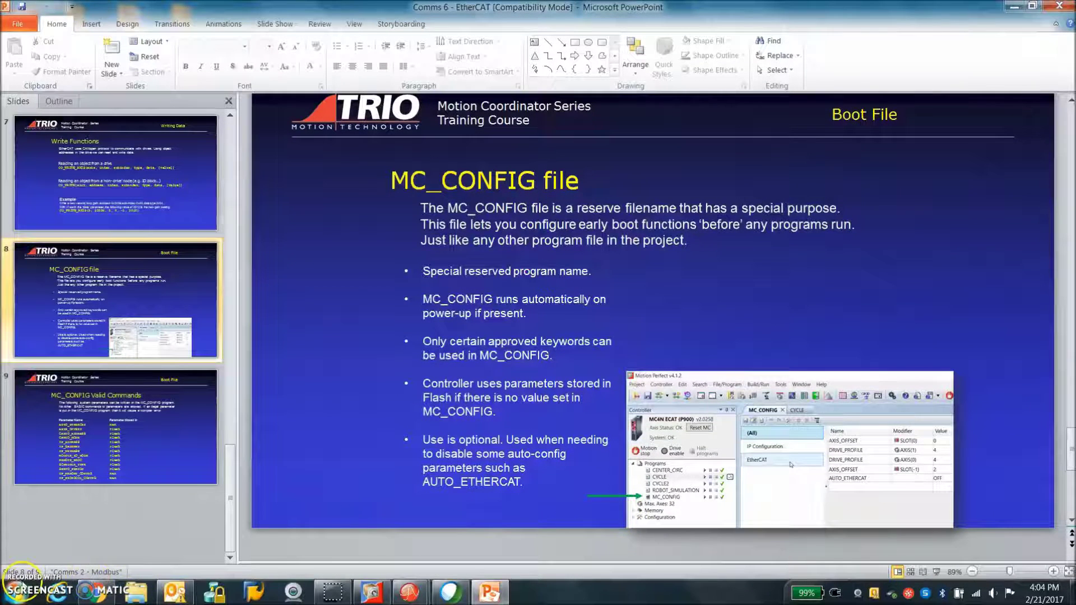